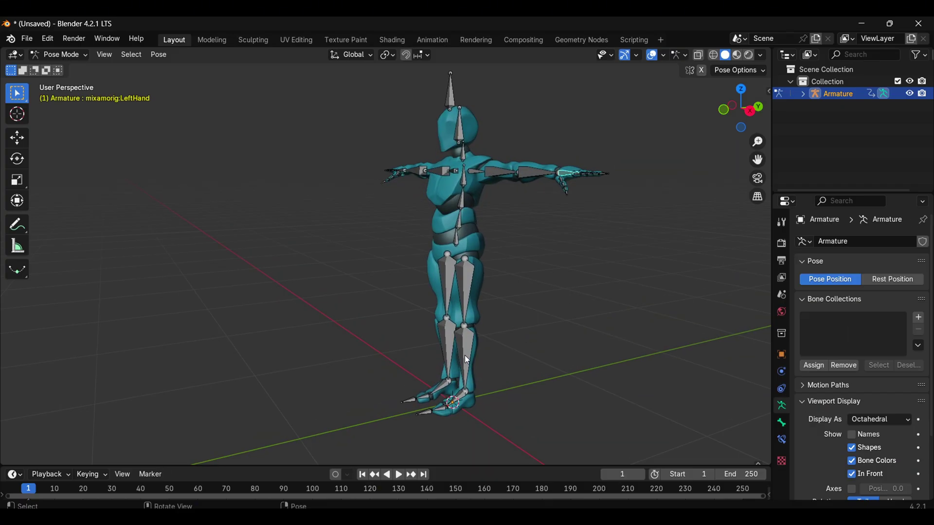
Step: Try rotating the LeftLeg bone, cancel back to rest pose, then raise a selected vertex along Z
left_click(465, 359)
key("r")
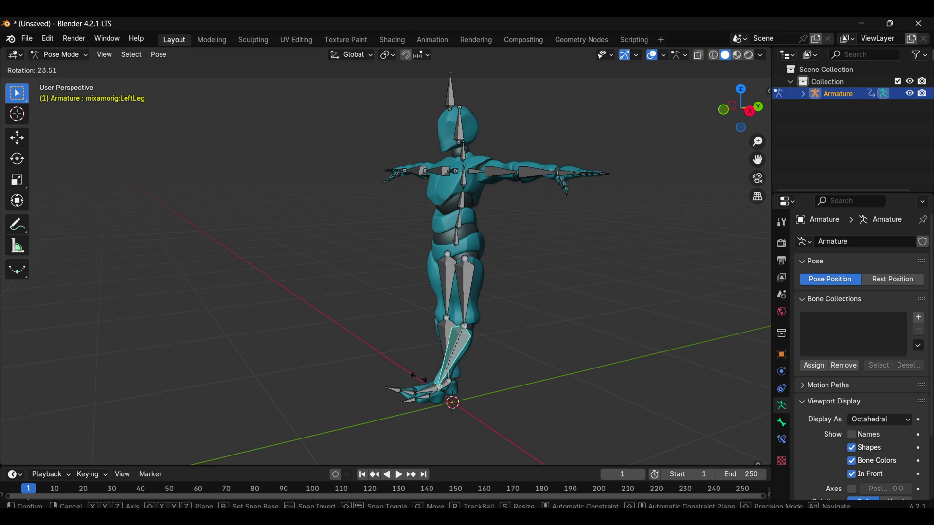
key("Escape")
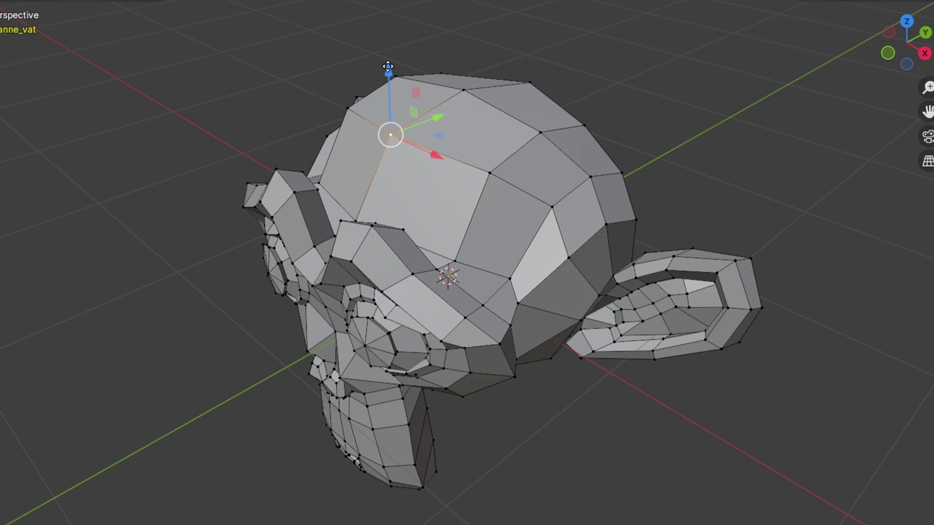
left_click_drag(394, 64, 403, 63)
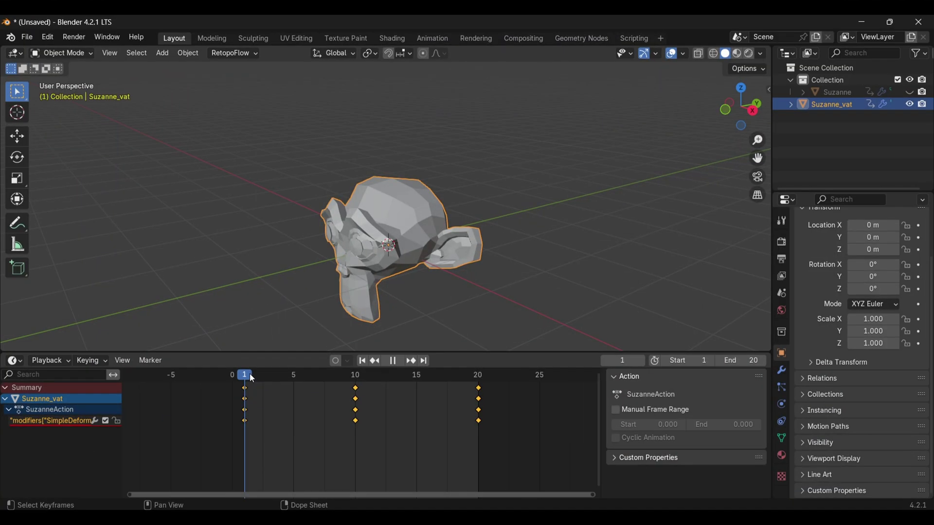
Step: Scrub Suzanne_vat's deformation to frames 3 and 7, then play it through to frame 20
left_click_drag(249, 372, 323, 399)
middle_click_drag(402, 318, 530, 312)
key("space")
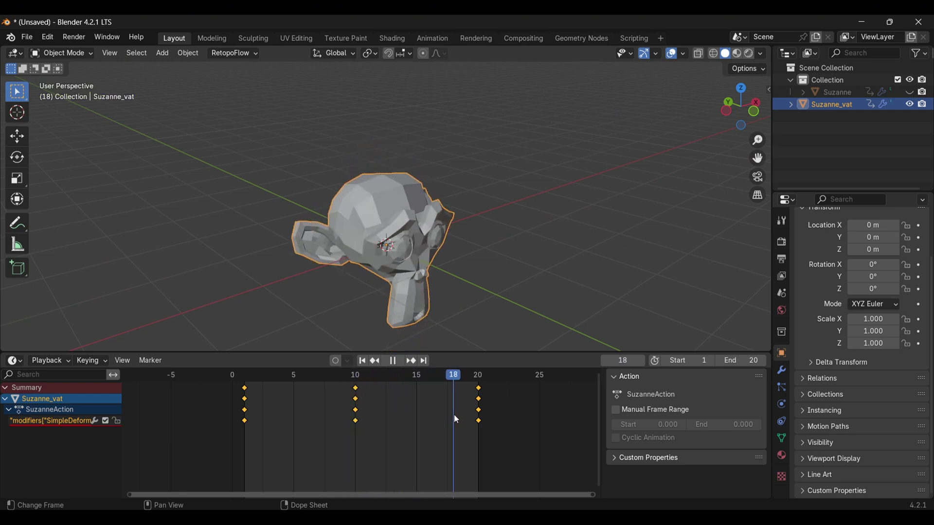
key("space")
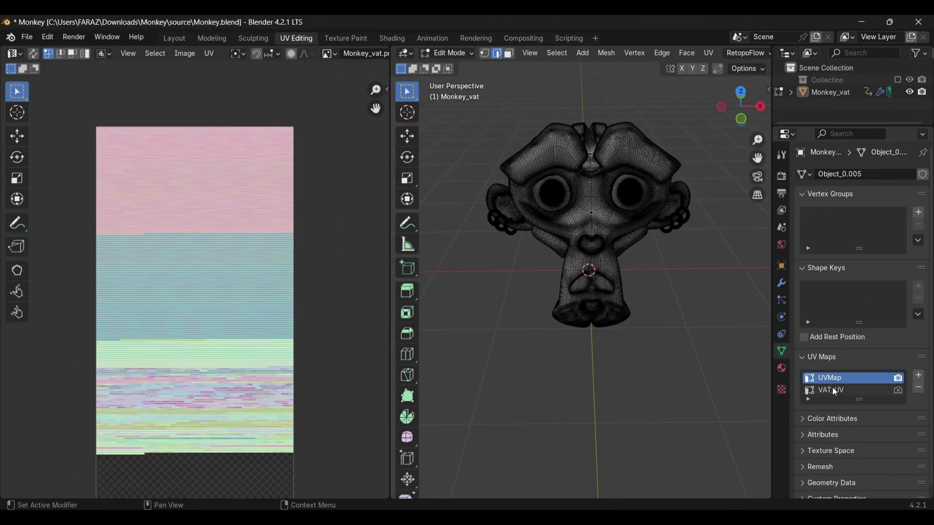
Step: Make VAT_UV the active UV map, select all, and nudge the UV islands slightly downward
left_click(831, 391)
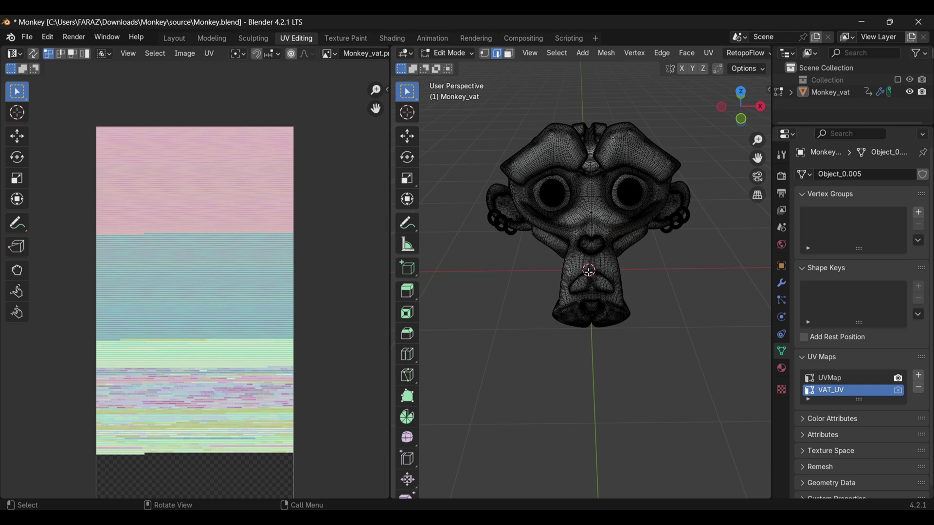
key("a")
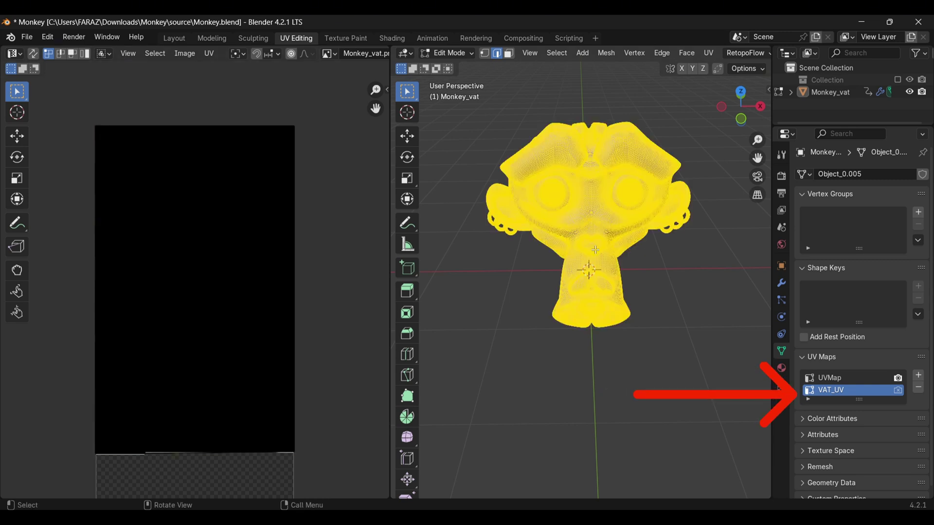
scroll(238, 238, "up", 6)
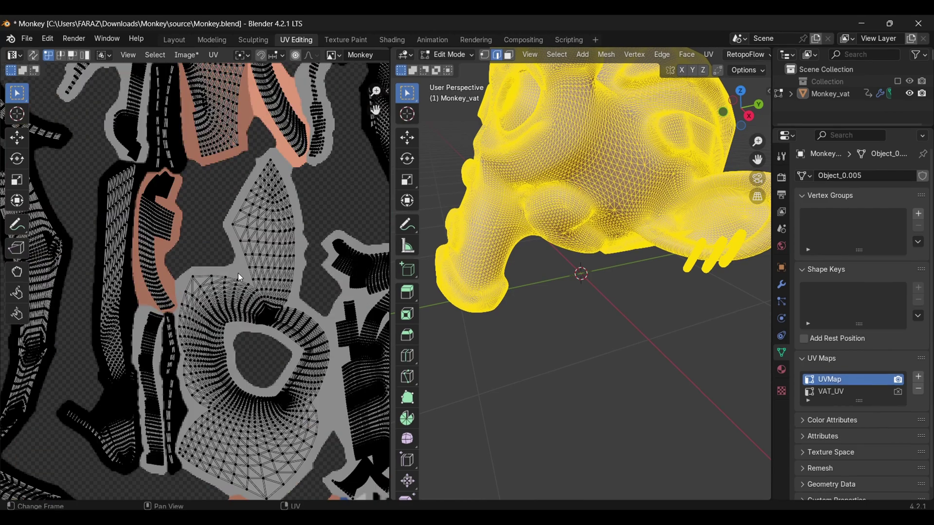
scroll(238, 273, "down", 6)
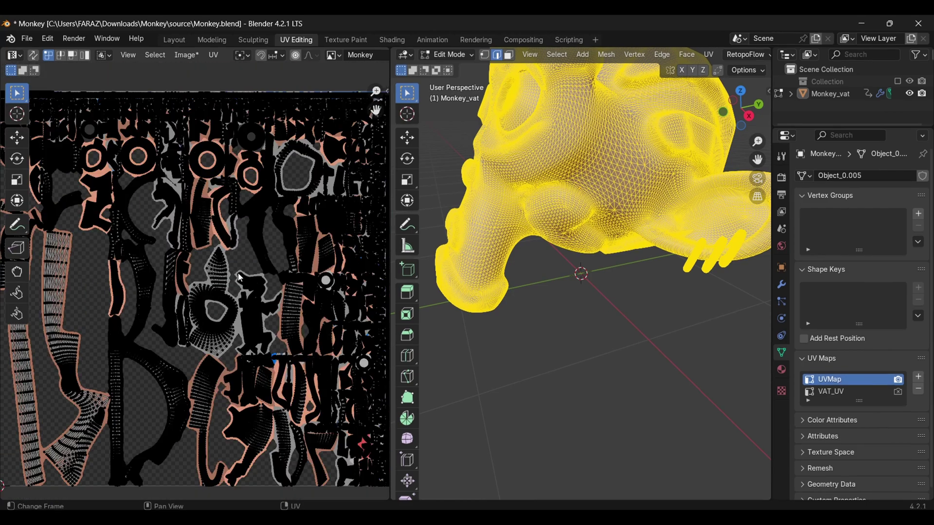
scroll(237, 273, "up", 6)
scroll(238, 273, "down", 8)
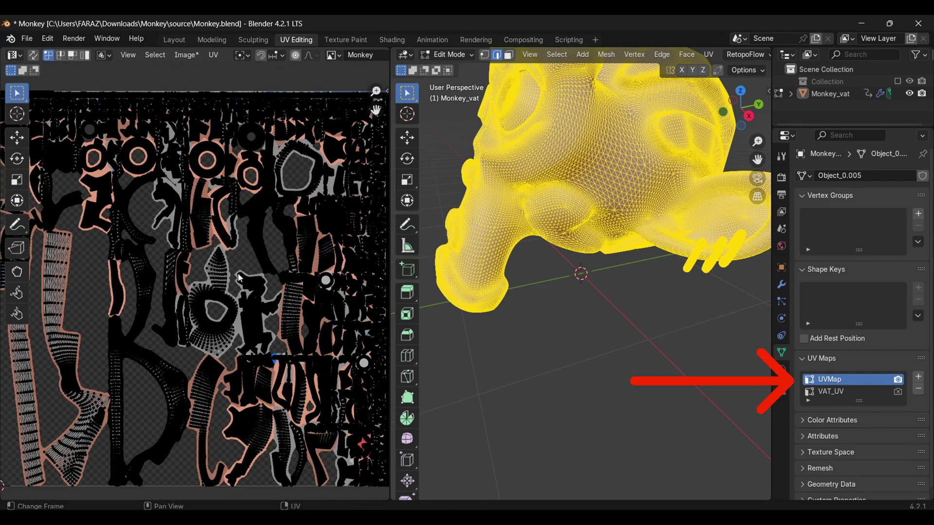
scroll(238, 272, "up", 3)
scroll(245, 271, "down", 2)
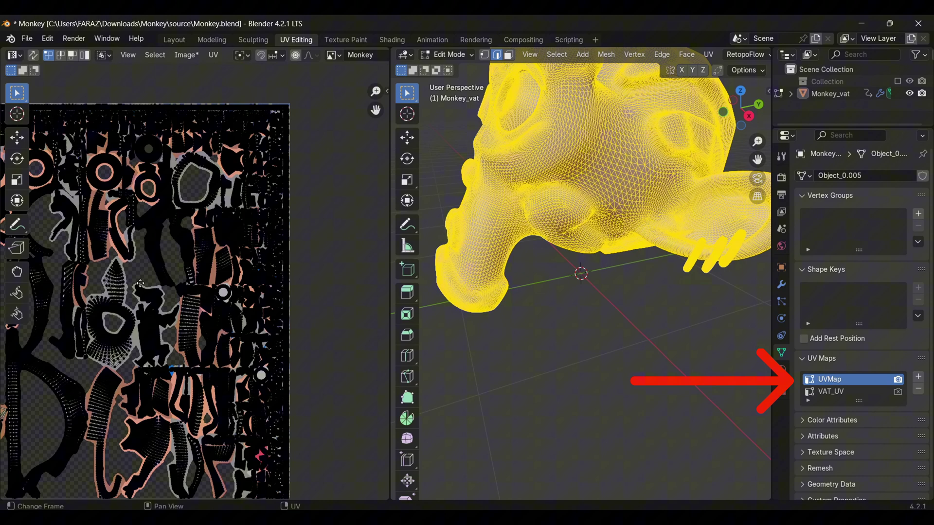
middle_click_drag(614, 272, 584, 275)
scroll(305, 316, "down", 5)
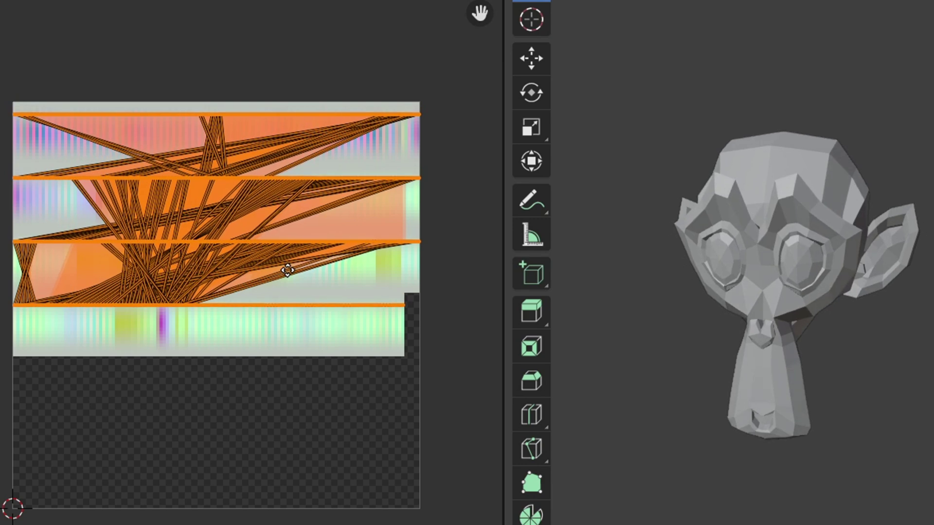
mouse_move(288, 271)
left_mouse_down()
mouse_move(285, 259)
mouse_move(290, 279)
mouse_move(287, 269)
left_mouse_up()
Step: Zoom and pan across the VAT texture to check the UV row alignment, then confirm the islands' placement
scroll(351, 284, "up", 5)
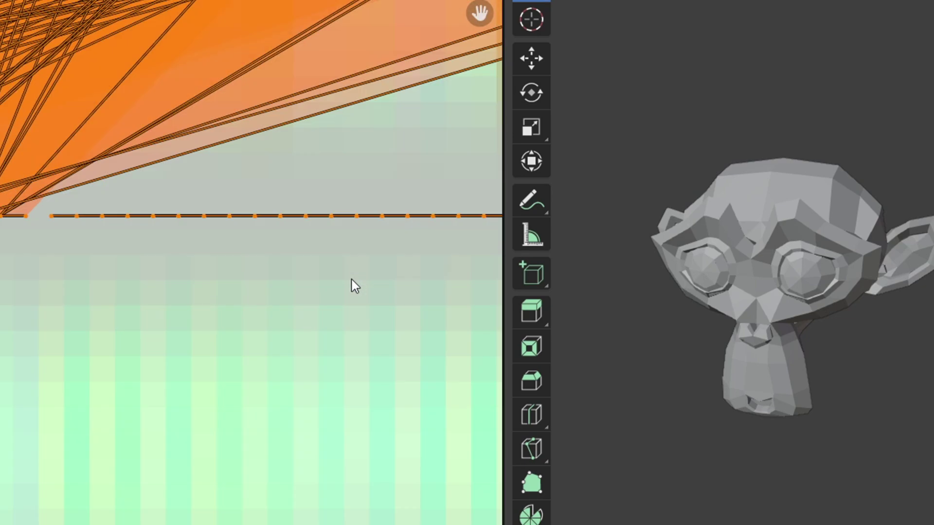
scroll(352, 284, "down", 3)
scroll(415, 192, "down", 2)
middle_click_drag(415, 192, 199, 358)
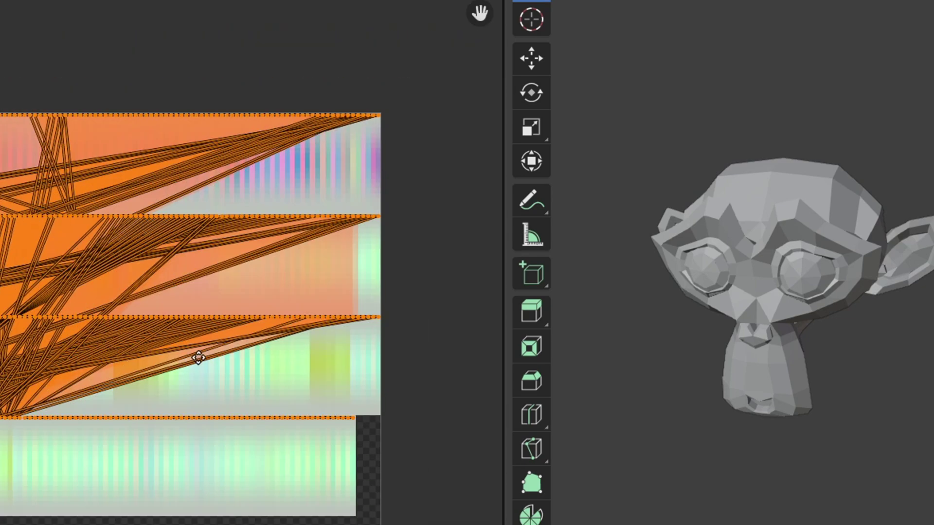
scroll(223, 277, "down", 1)
scroll(279, 230, "up", 4)
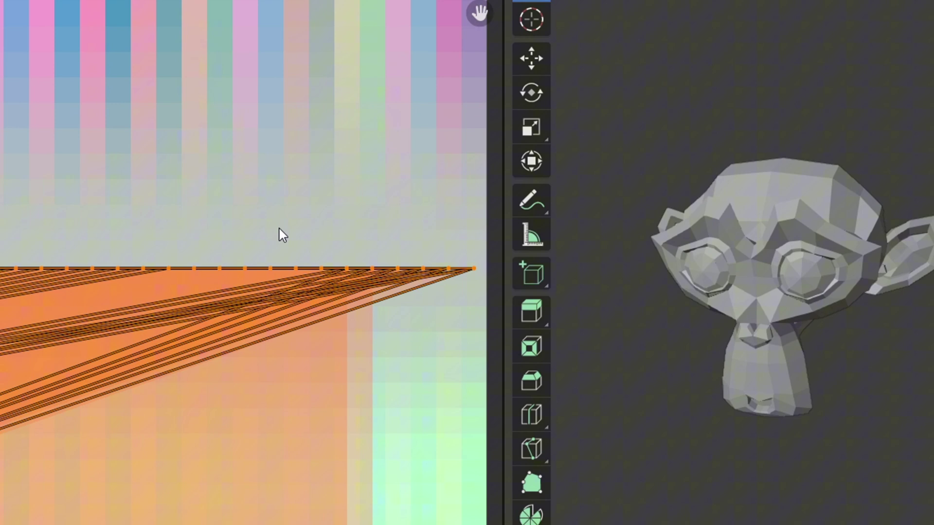
scroll(279, 229, "down", 3)
scroll(280, 229, "left", 5, "ctrl")
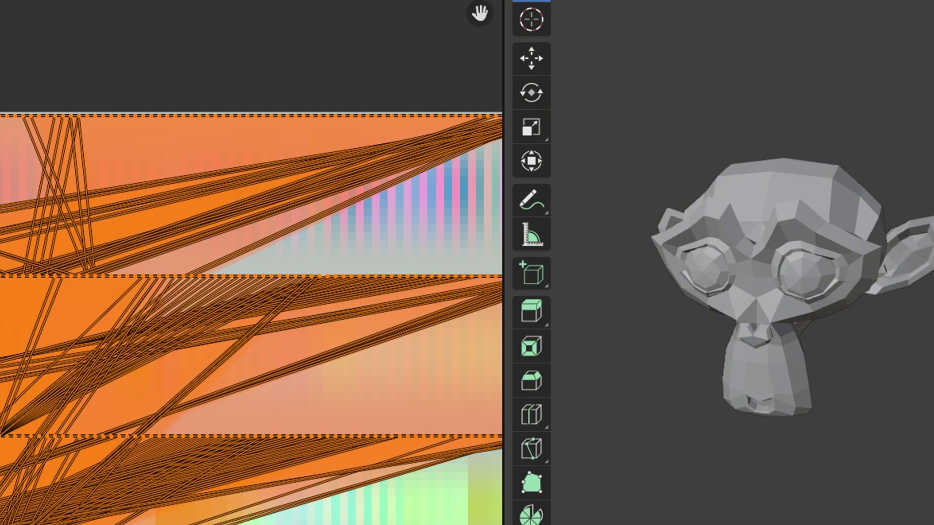
scroll(337, 329, "down", 4)
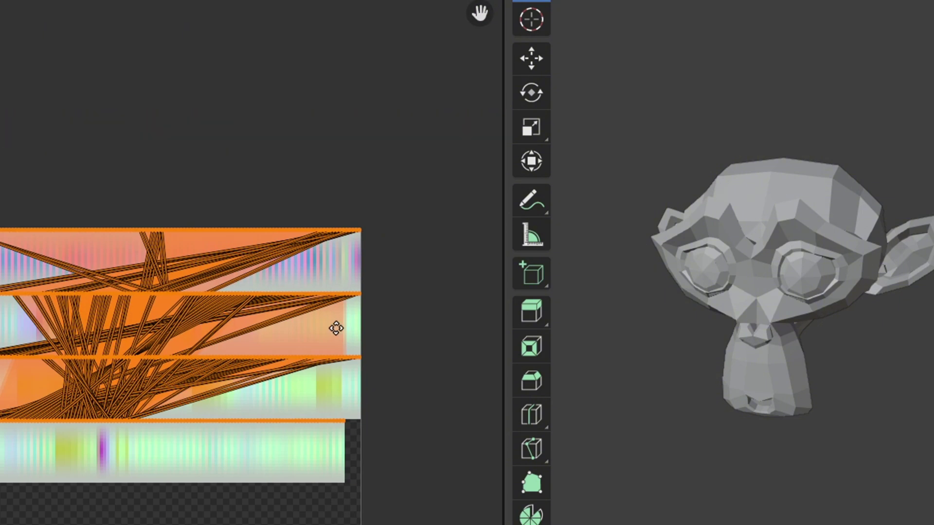
middle_click_drag(337, 328, 405, 306)
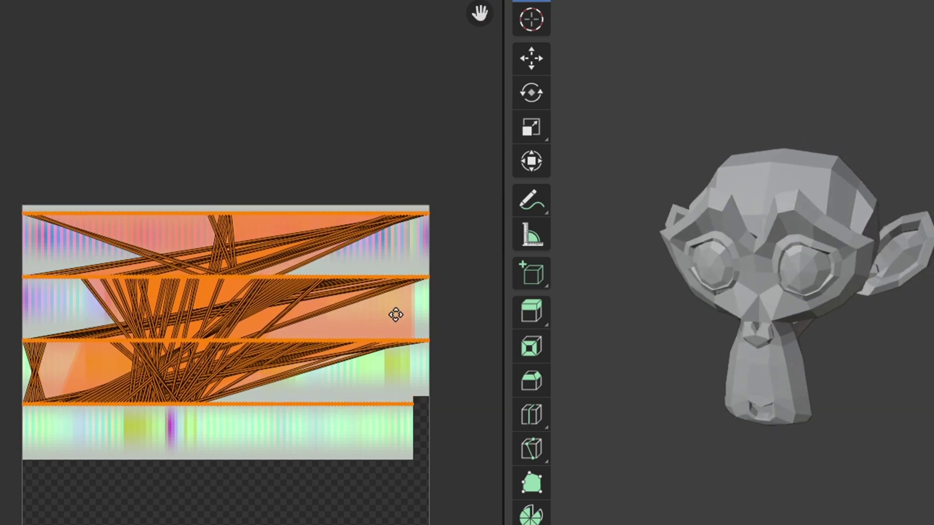
left_click(392, 324)
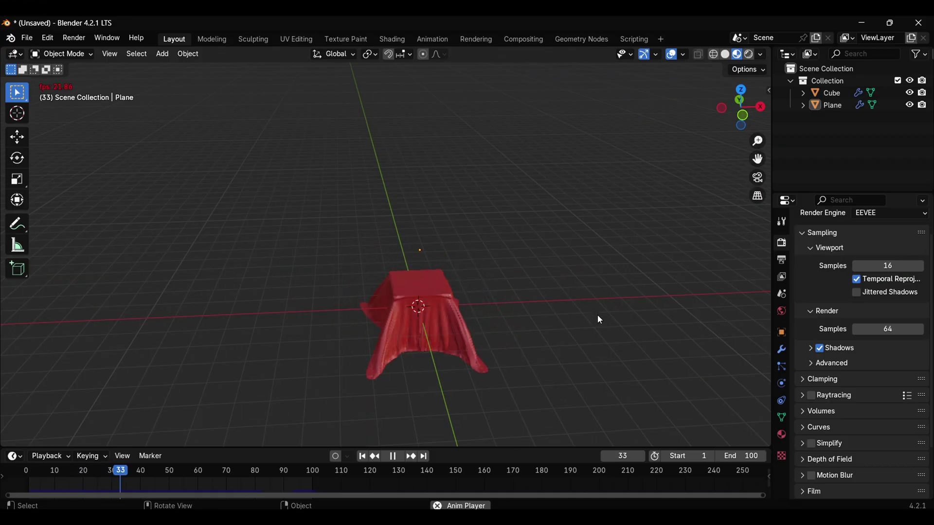
Step: Install the OpenVAT extension from Preferences > Get Extensions by searching 'open'
middle_click_drag(562, 340, 588, 303)
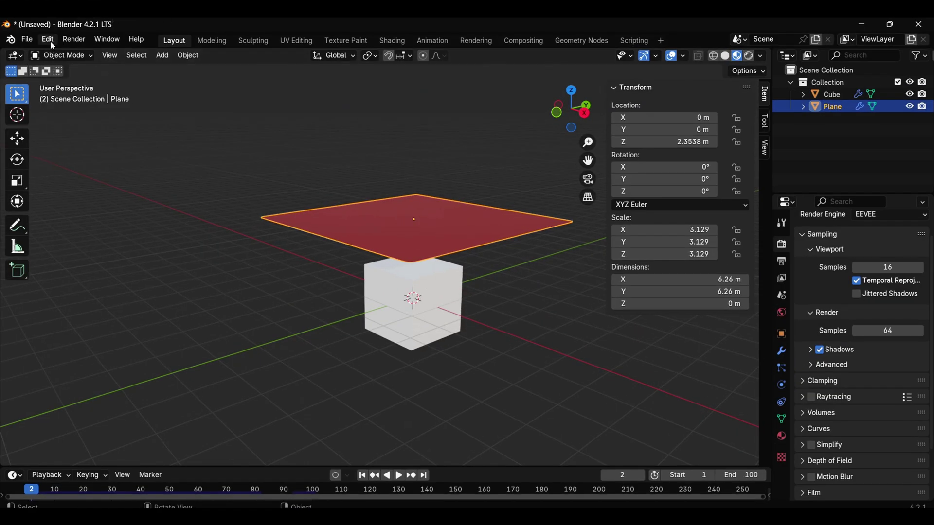
left_click(47, 39)
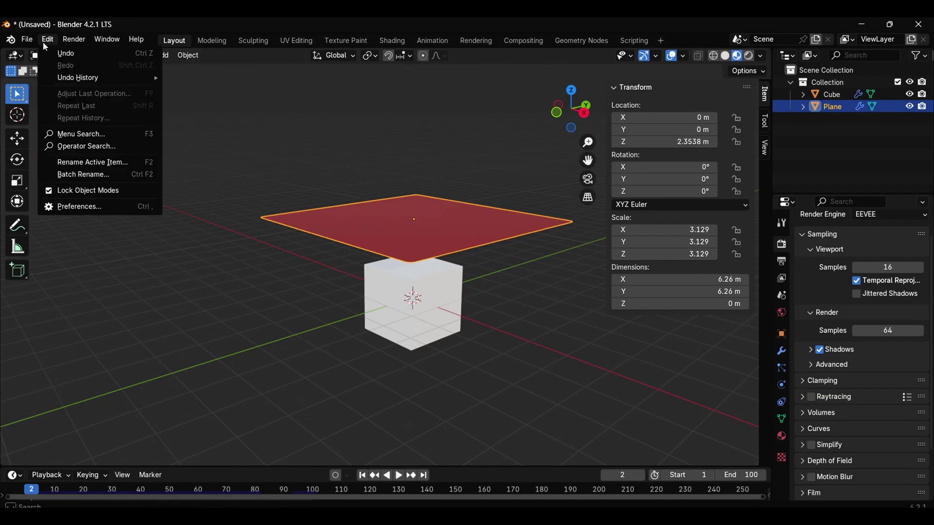
left_click(65, 208)
left_click(46, 140)
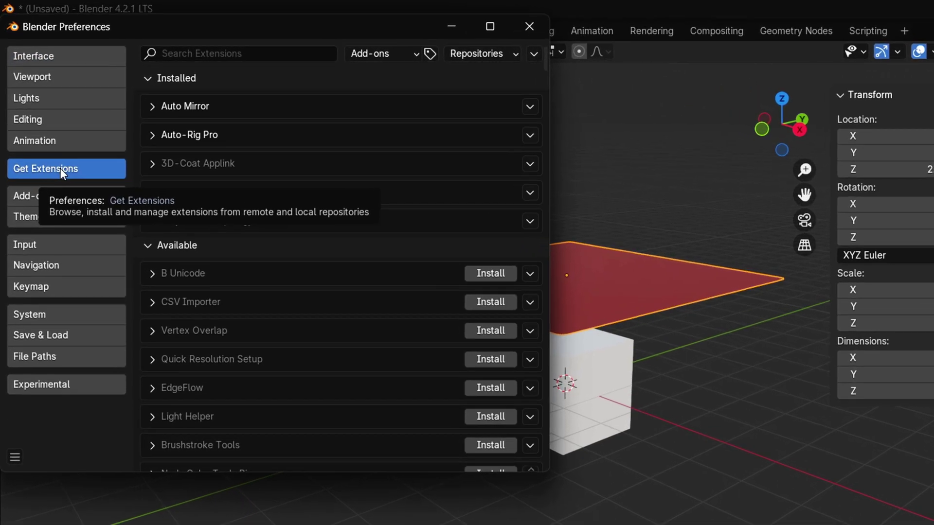
left_click(246, 50)
type("open")
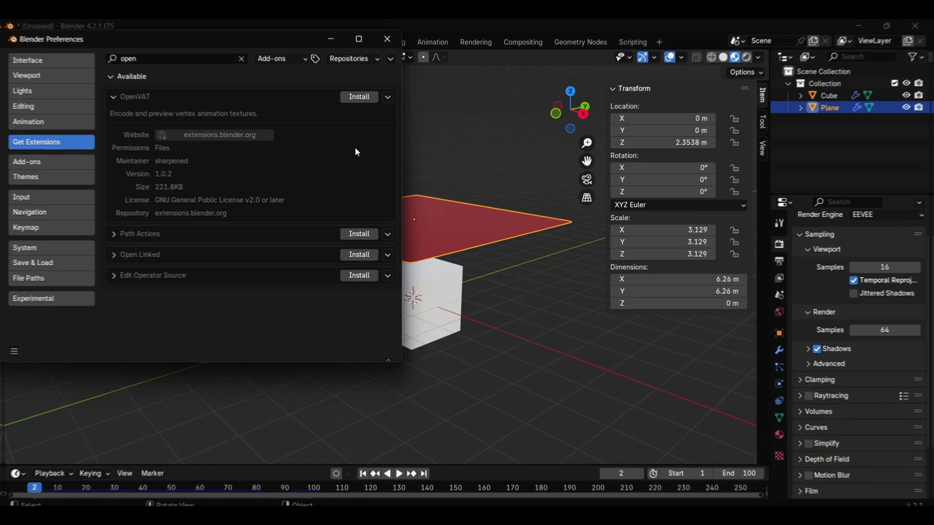
left_click(574, 117)
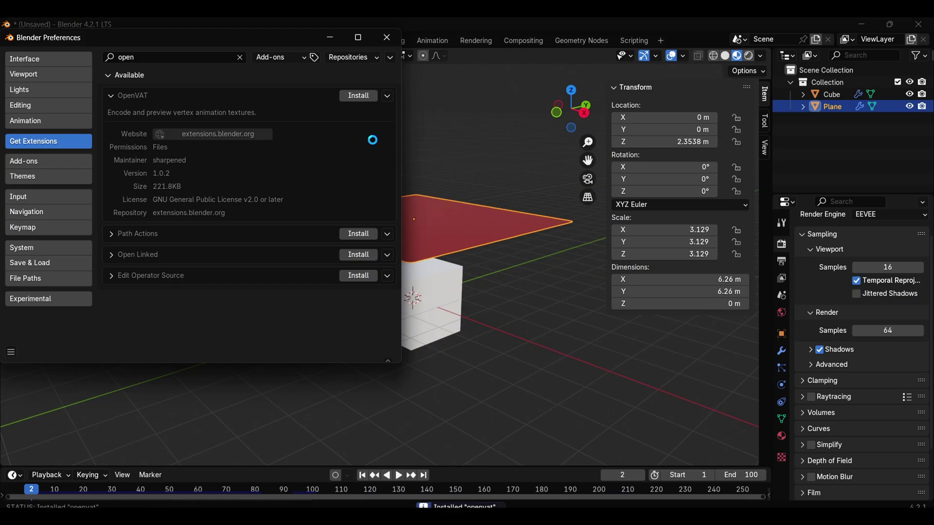
left_click(387, 37)
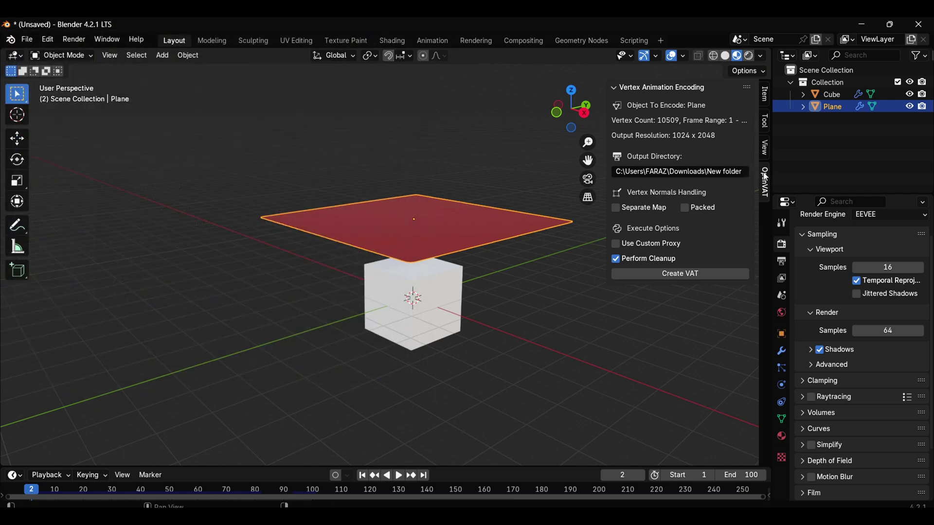
Step: Paste E:\temp as the OpenVAT output directory and advance the cloth simulation to frame 100
key("n")
key("n")
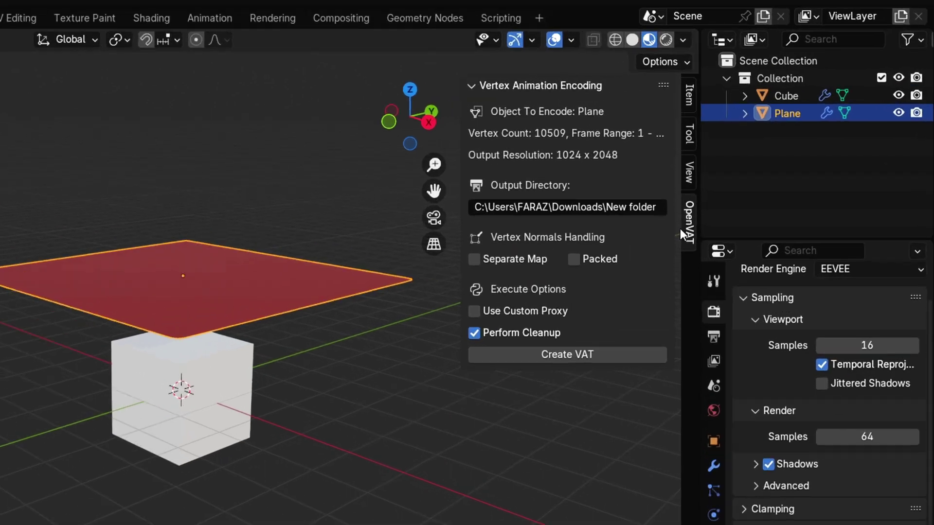
left_click(738, 170)
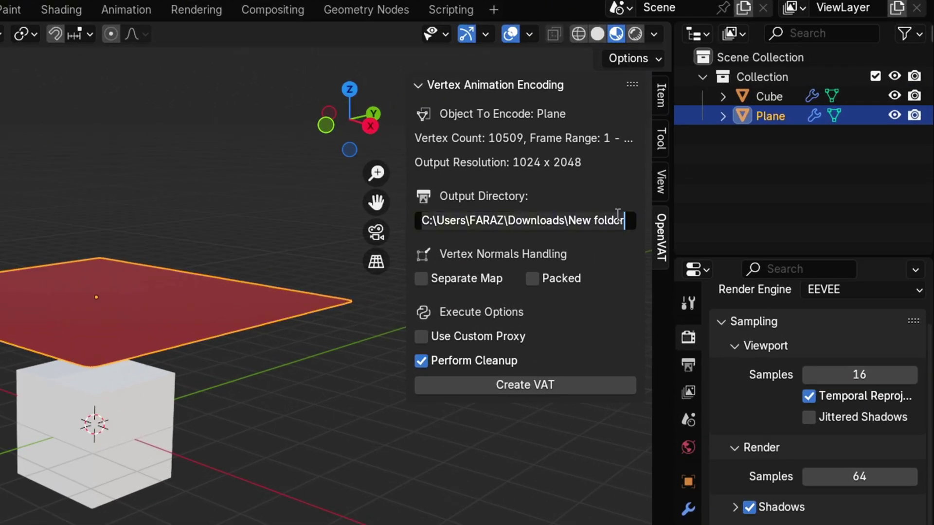
key("ctrl+v")
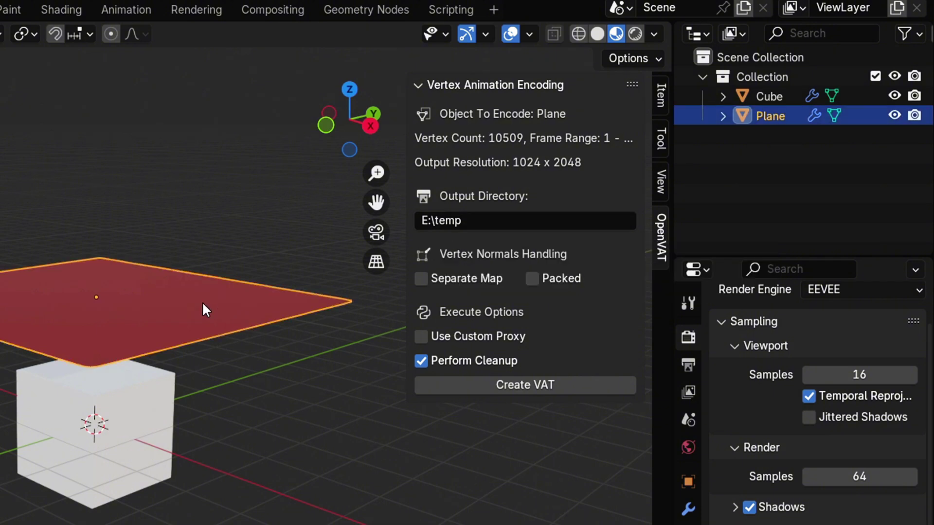
left_click_drag(411, 265, 363, 264)
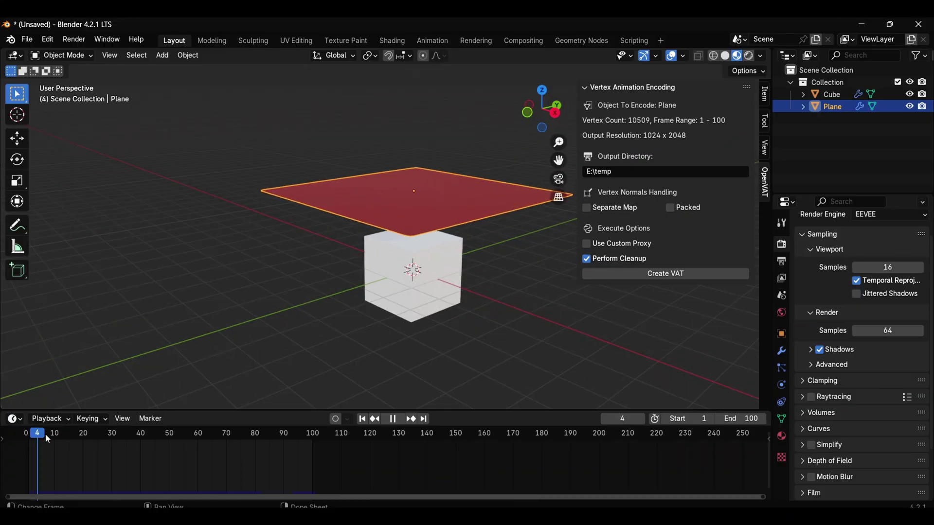
left_click_drag(37, 440, 311, 445)
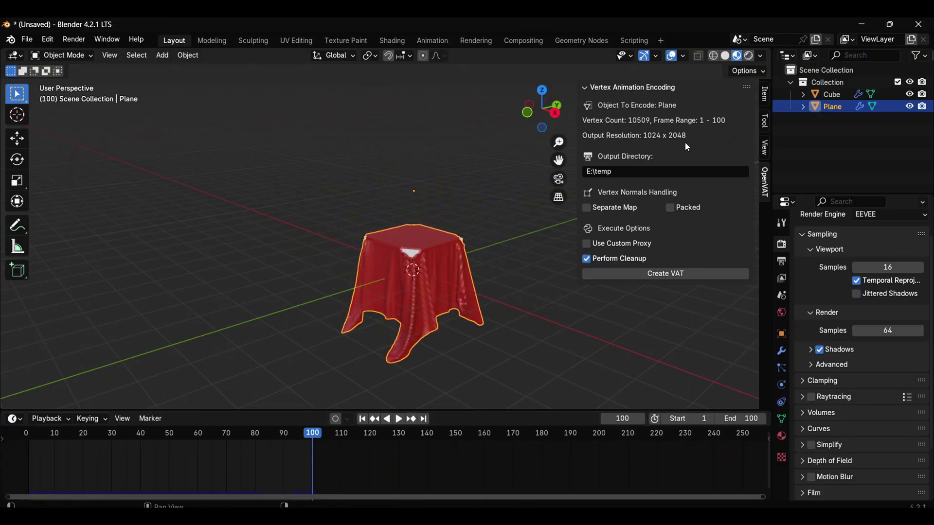
Step: Bake the cloth with Create VAT, hide the original Cube and Plane, and play Plane_vat's drape
left_click(701, 275)
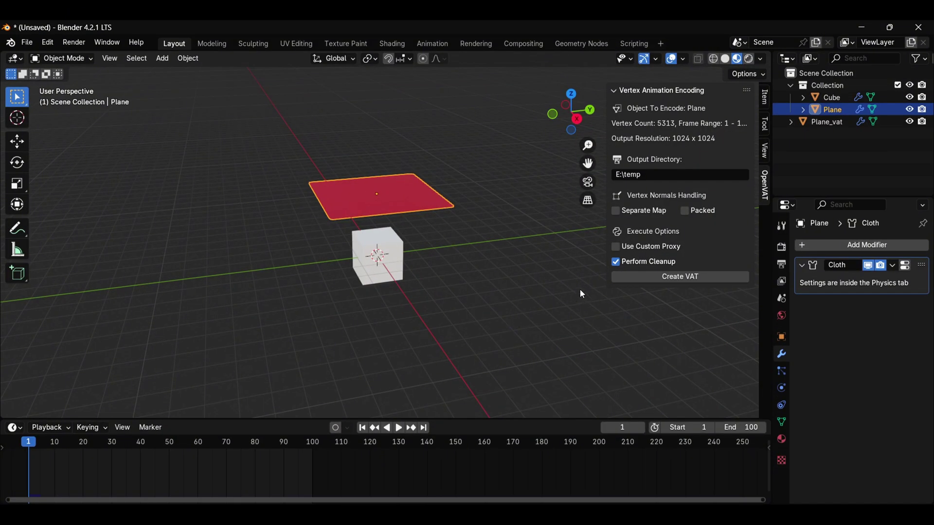
left_click(827, 124)
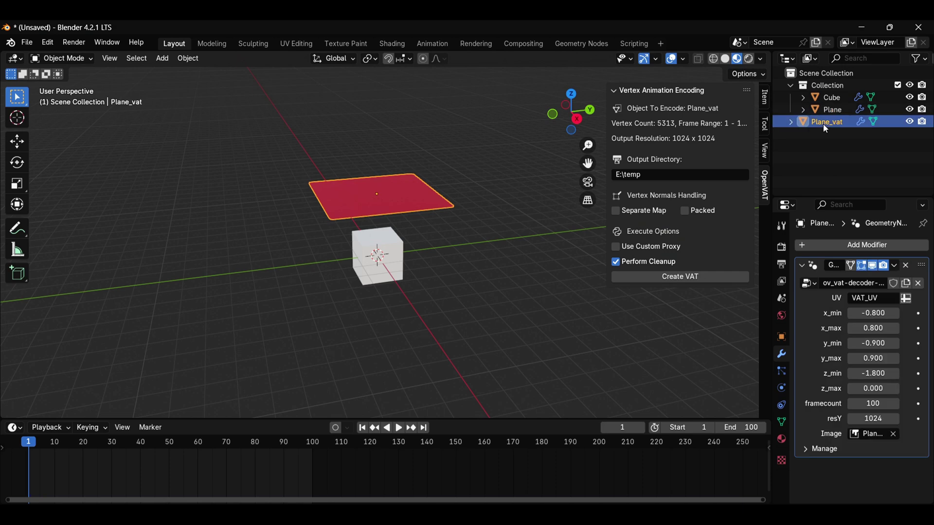
left_click(898, 85)
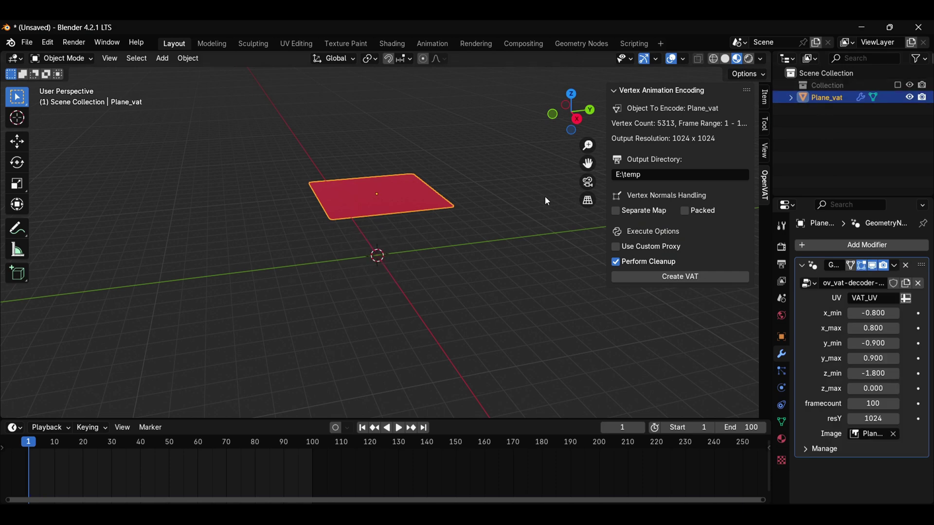
key("space")
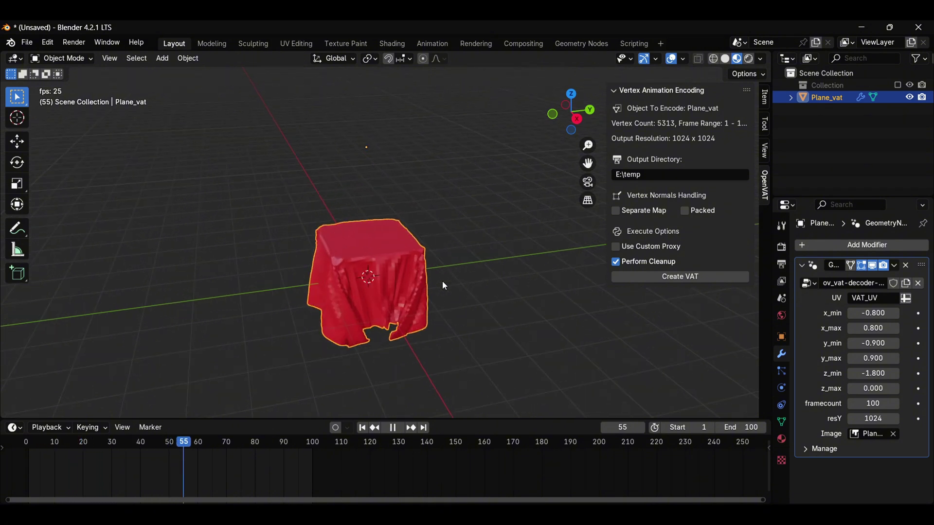
middle_click_drag(448, 295, 442, 338)
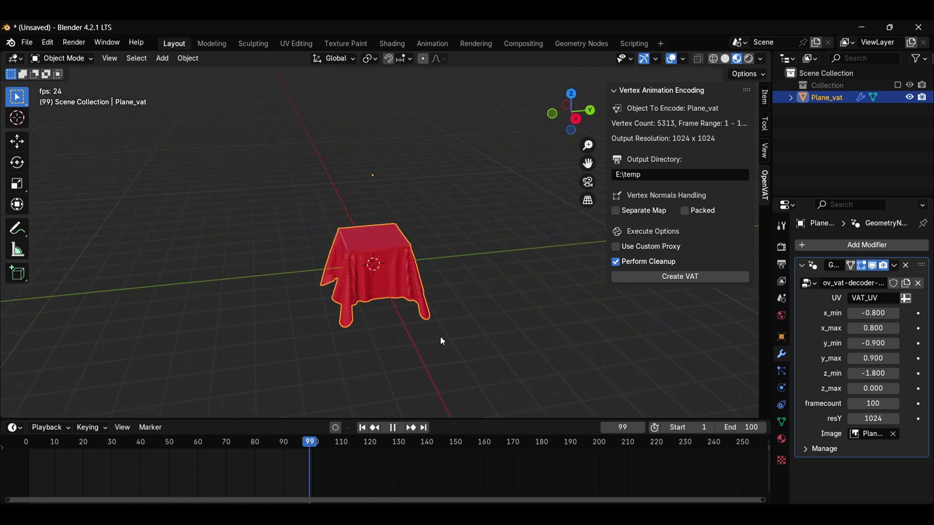
Step: Stop playback and verify the ov_vat decoder modifier's Image is Plane_vat.png
key("space")
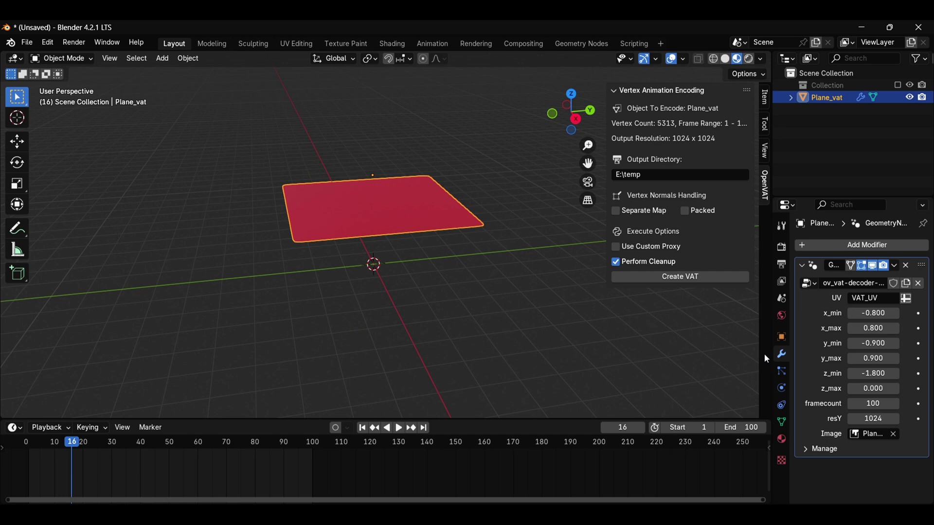
left_click_drag(765, 354, 673, 365)
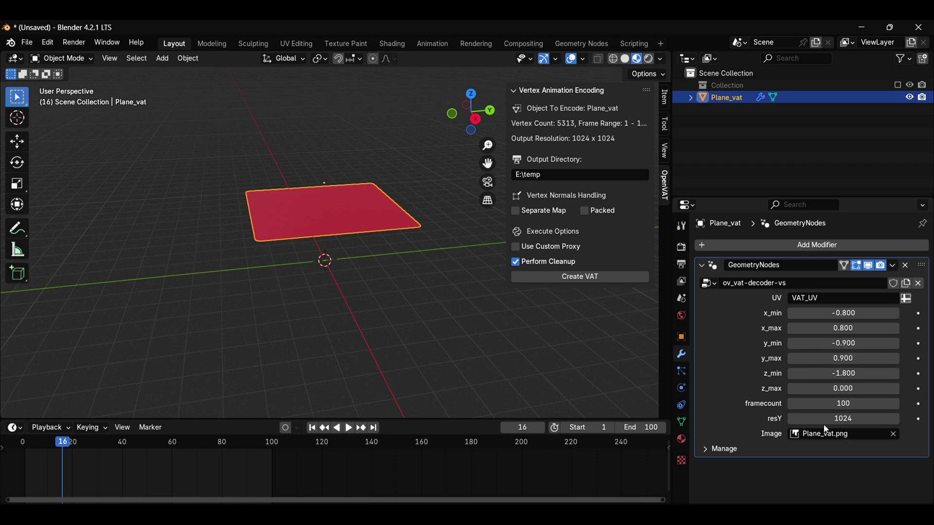
left_click(832, 437)
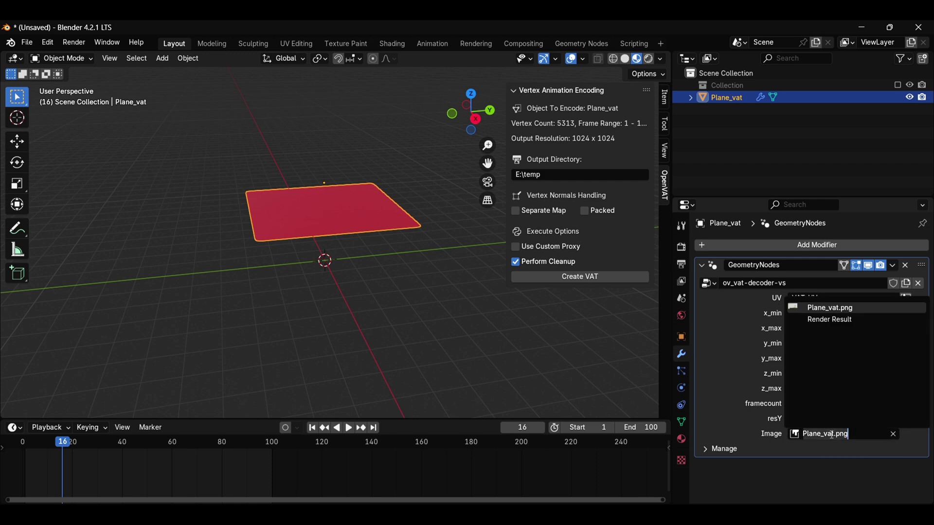
key("Return")
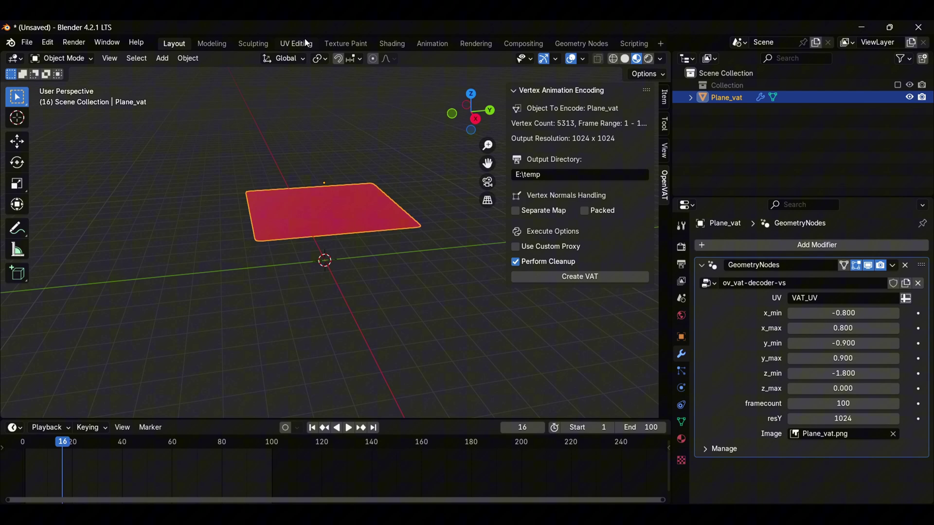
Step: In UV Editing, select all of Plane_vat and start a Y-constrained move of its UVs over Plane_vat.png
left_click(295, 43)
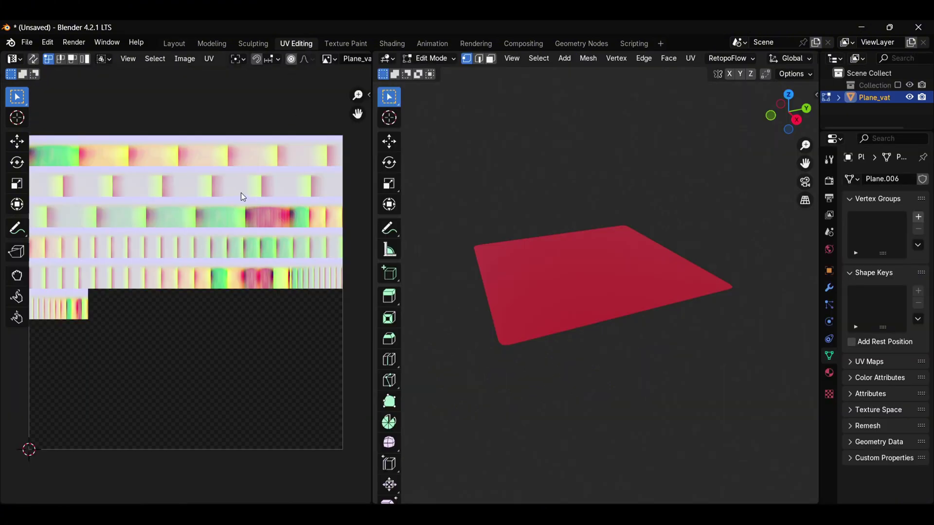
left_click_drag(373, 196, 469, 196)
key("a")
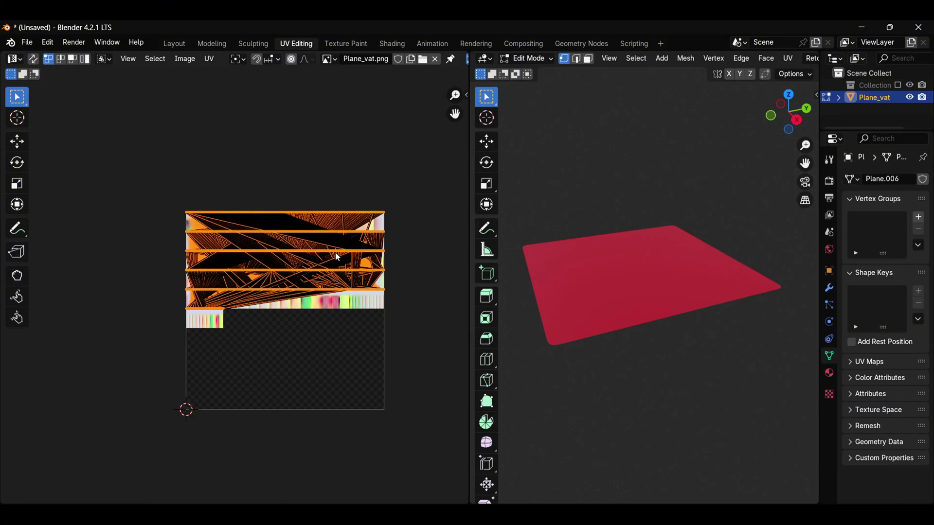
scroll(338, 257, "up", 3)
key("g")
key("y")
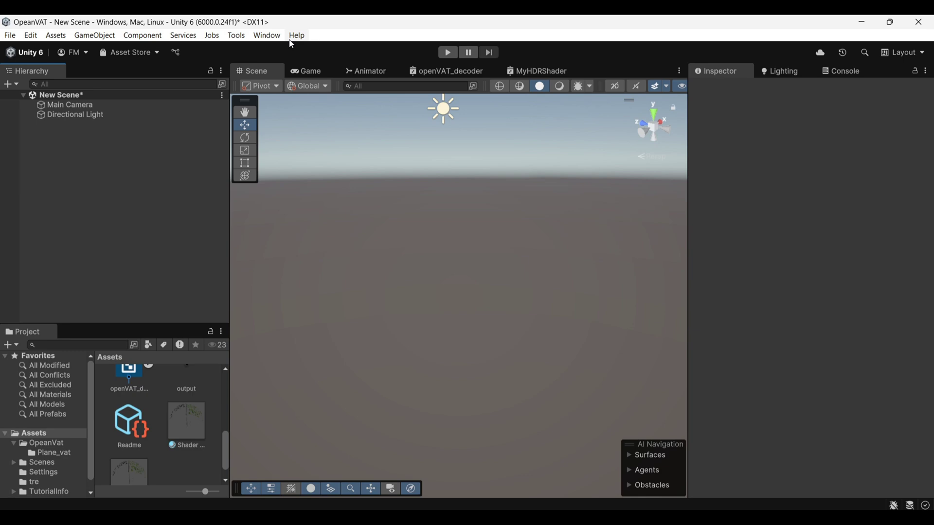
Step: Install OpenVAT through Package Manager using the openvat-unity git URL
left_click(267, 36)
left_click(321, 191)
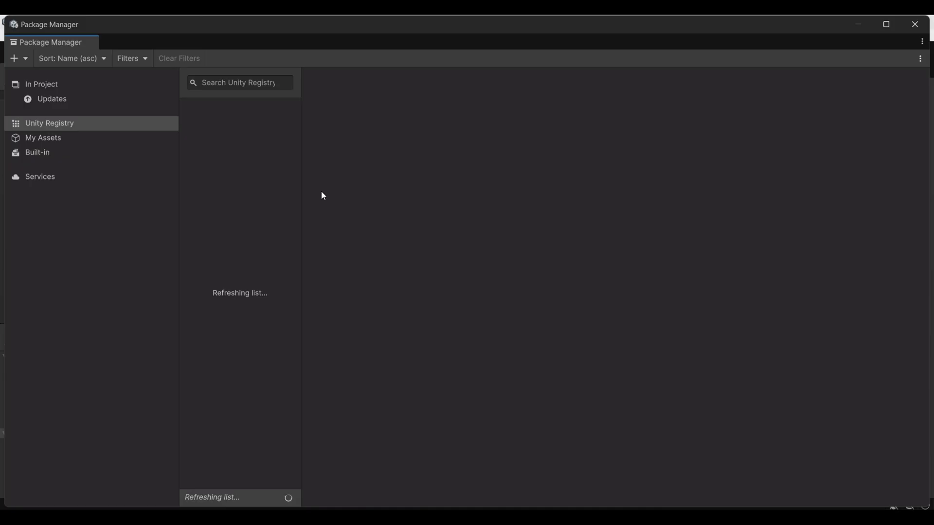
left_click(25, 61)
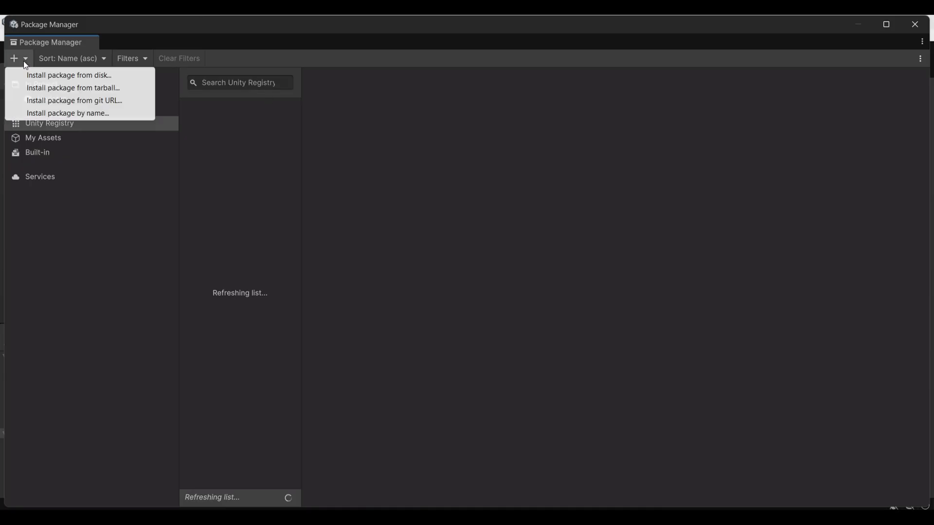
left_click(97, 100)
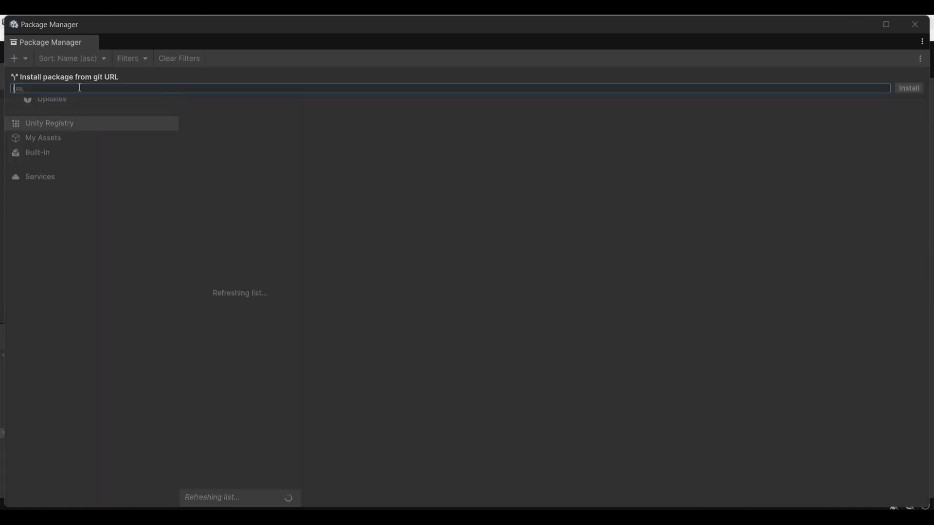
type("https://github.com/sharpen3d/openvat-unity.git")
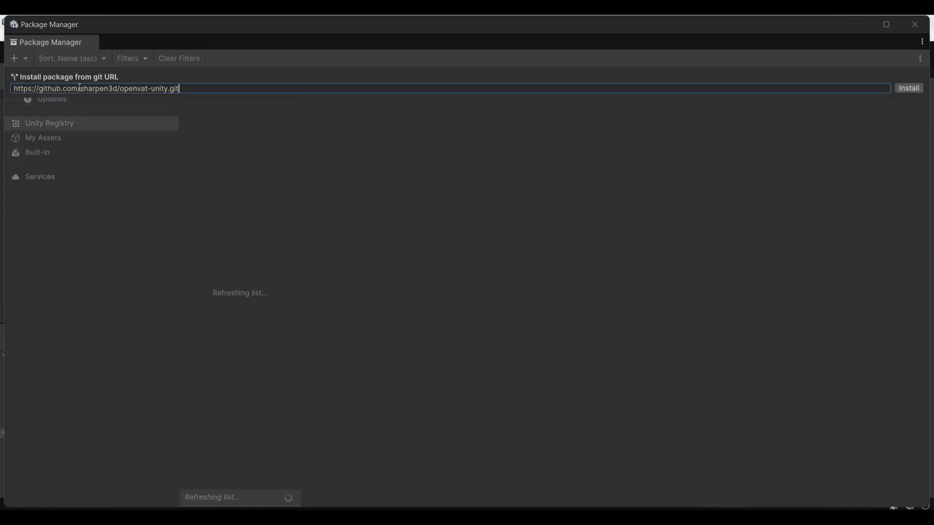
left_click(901, 90)
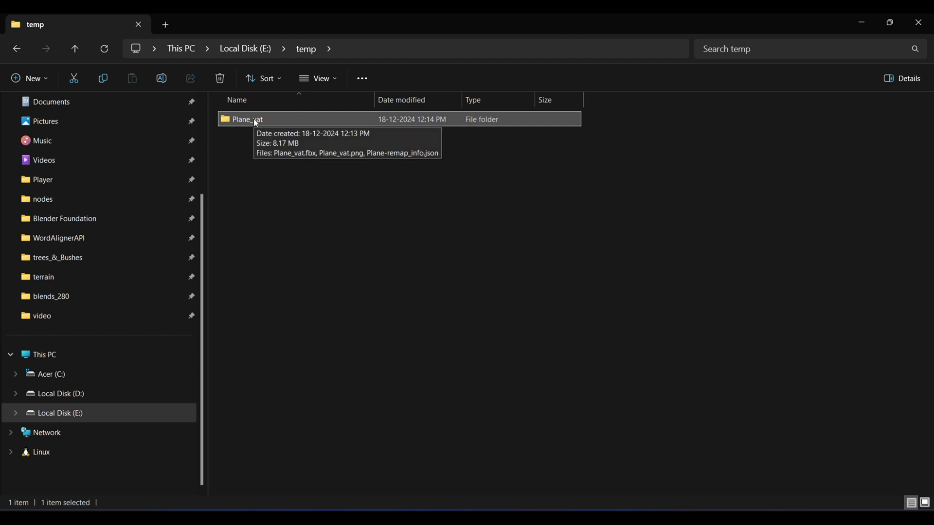
Step: Drag the exported Plane_vat folder from File Explorer into Unity's Assets/OpeanVat folder
left_click_drag(253, 119, 193, 405)
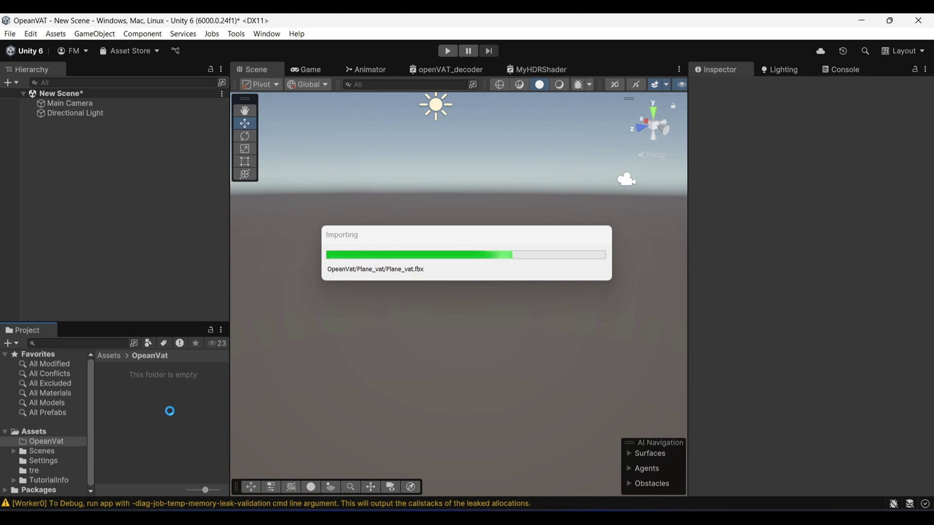
Step: In the OpenVAT Editor, set Folder Path to the copied Plane_vat path and process its content
left_click(236, 33)
left_click(248, 46)
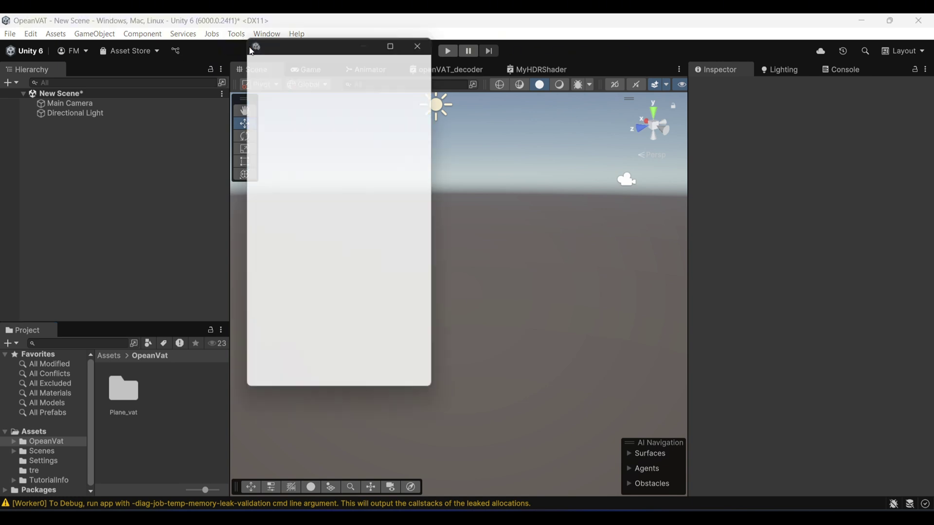
right_click(124, 394)
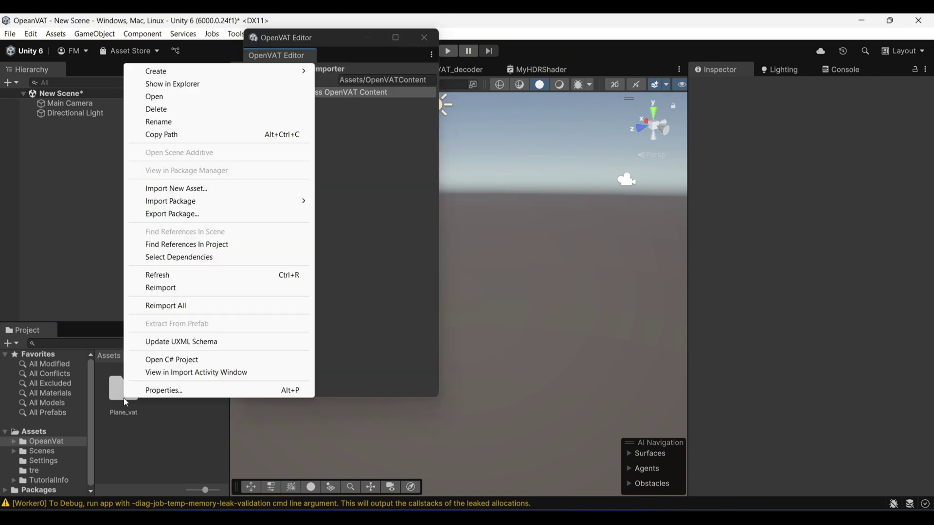
left_click(124, 394)
right_click(124, 394)
left_click(165, 133)
left_click(362, 81)
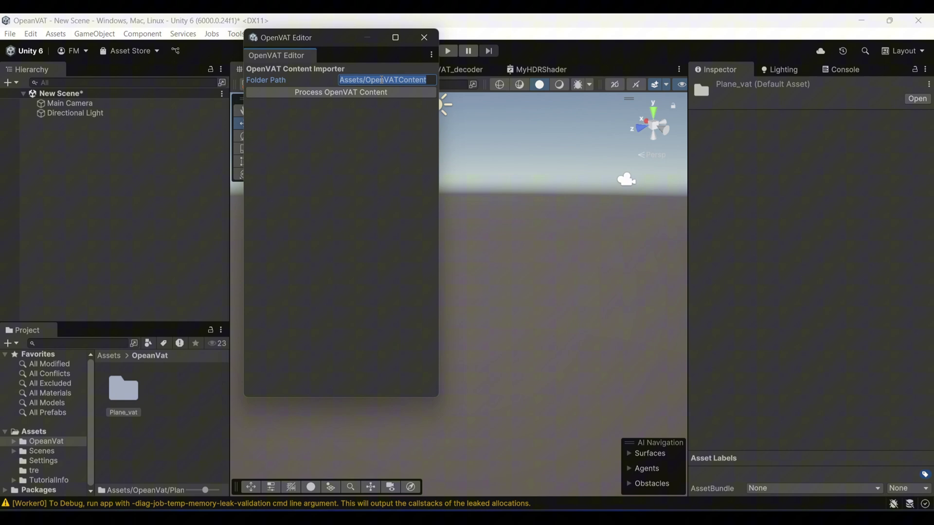
key("ctrl+v")
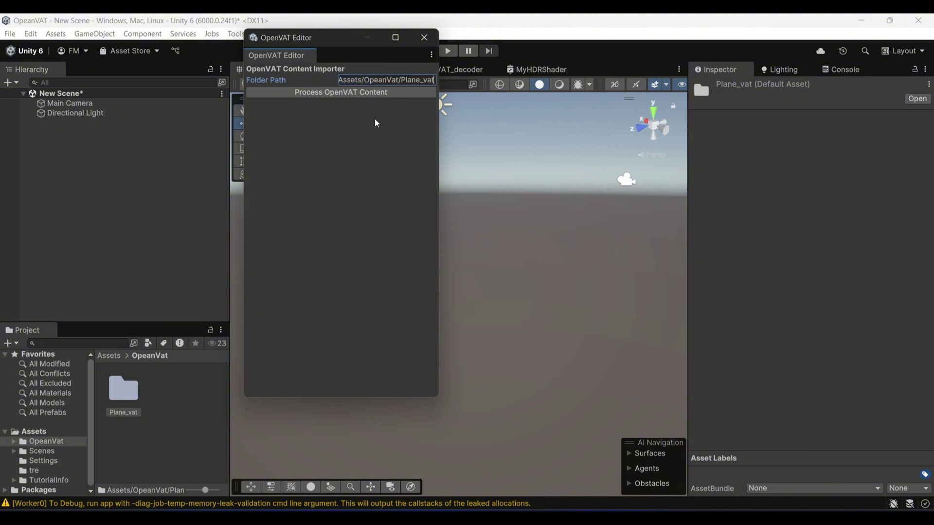
left_click(322, 93)
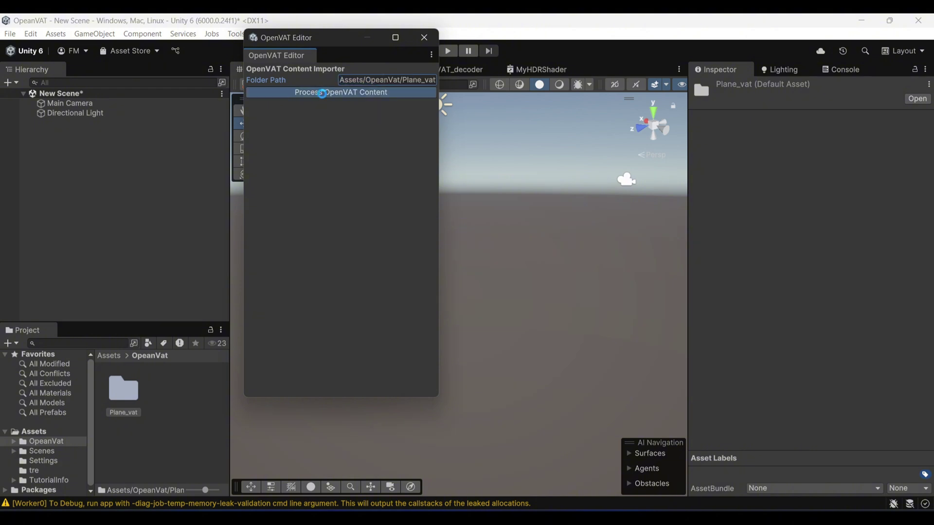
Step: Place the Plane_vat prefab from the Plane_vat folder into the scene Hierarchy
left_click(421, 38)
double_click(123, 393)
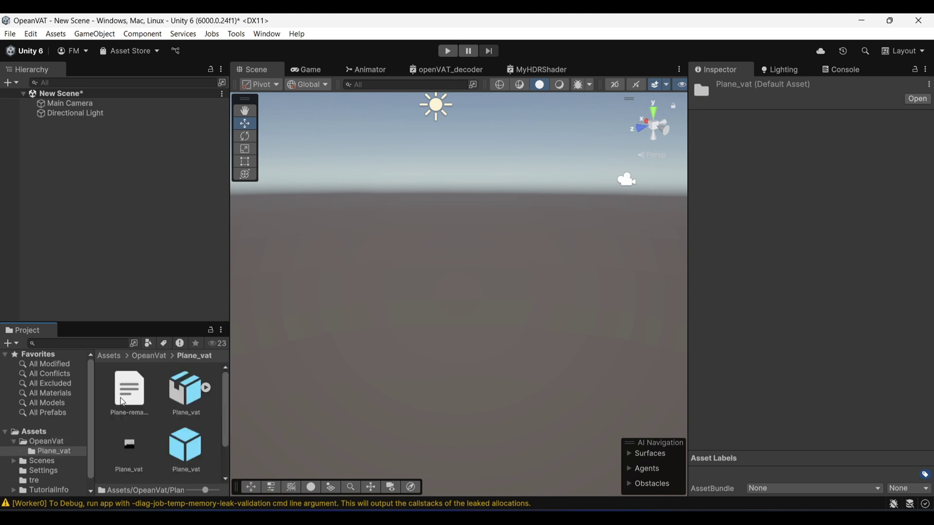
left_click(184, 431)
left_click_drag(182, 409, 132, 251)
Step: Set the Plane_vat material's Basecolor to bright red
left_click(695, 388)
scroll(827, 292, "down", 10)
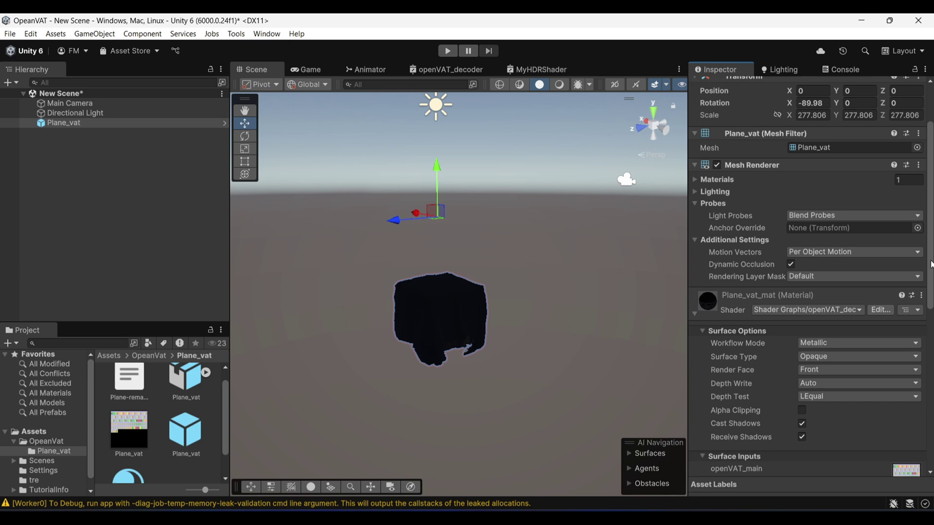
left_click(865, 329)
left_click_drag(863, 281, 890, 287)
left_click(923, 207)
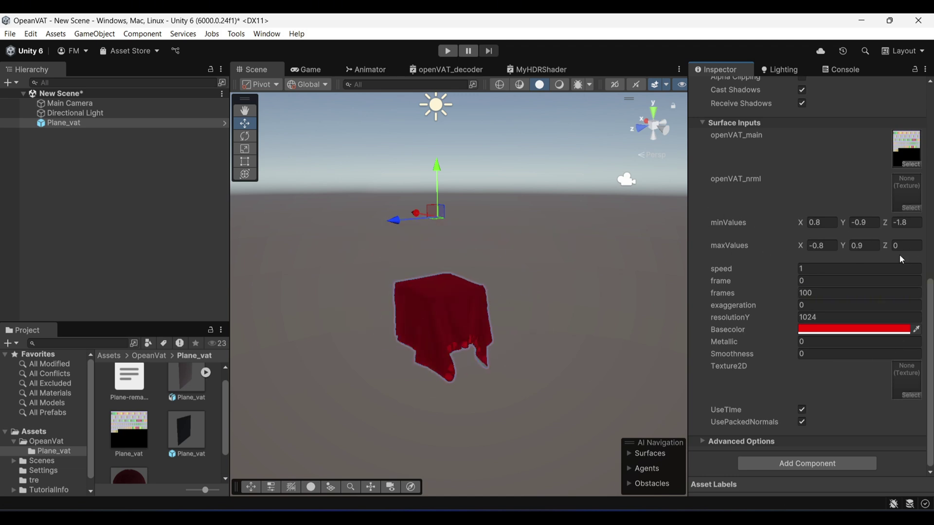
Step: Change the Plane_vat material's shader to Shader Graphs > openVAT_decoder
scroll(900, 255, "up", 5)
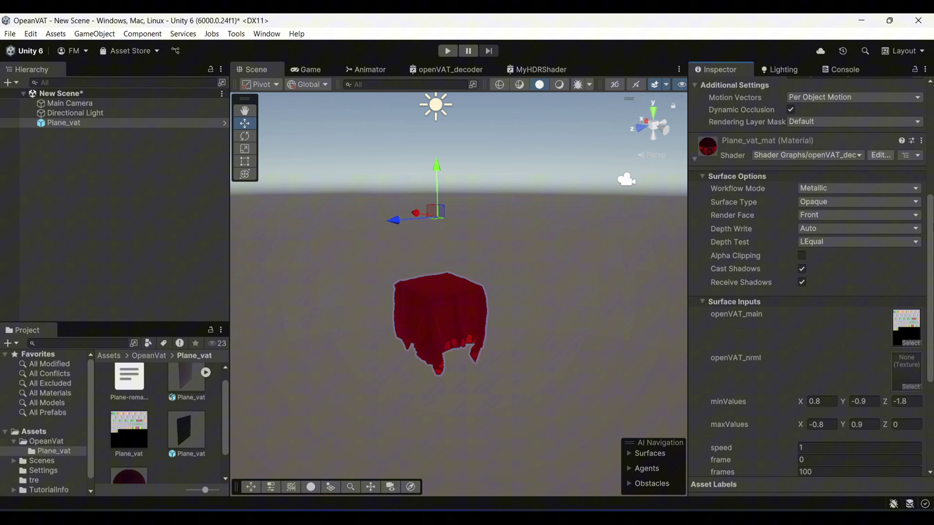
left_click(838, 159)
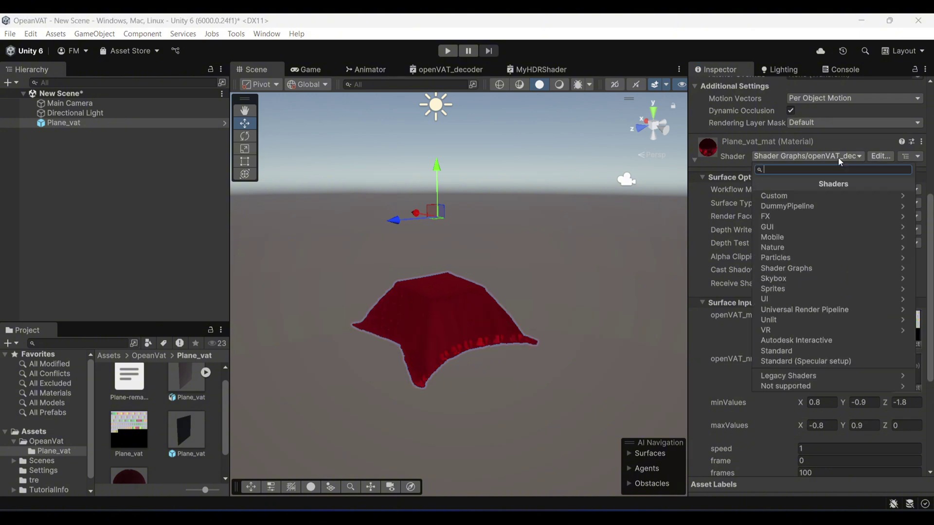
left_click(827, 267)
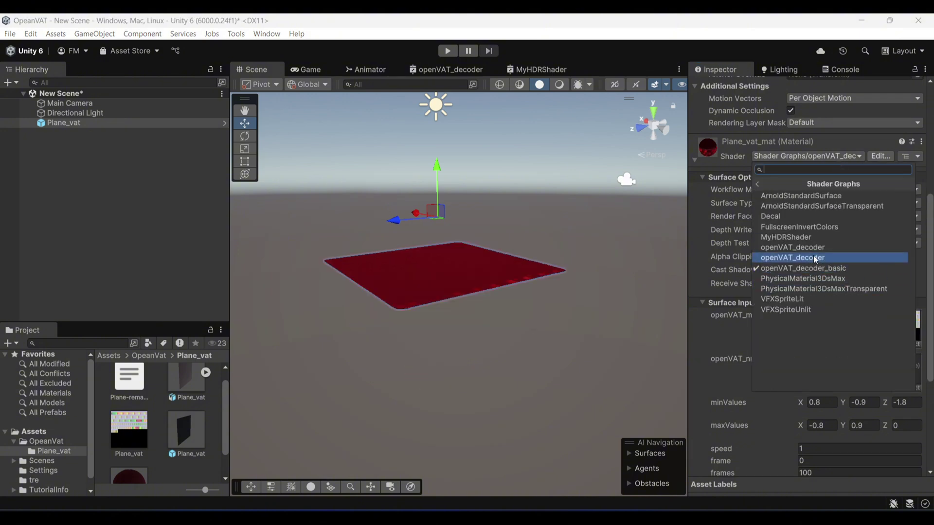
left_click(798, 257)
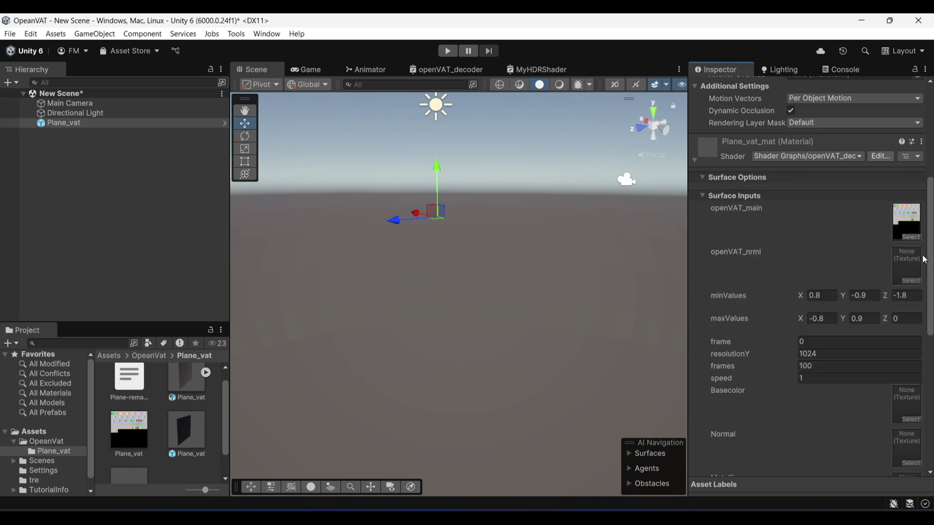
Step: Switch the material to the other openVAT decoder shader graph so the red cloth reappears
scroll(888, 295, "down", 4)
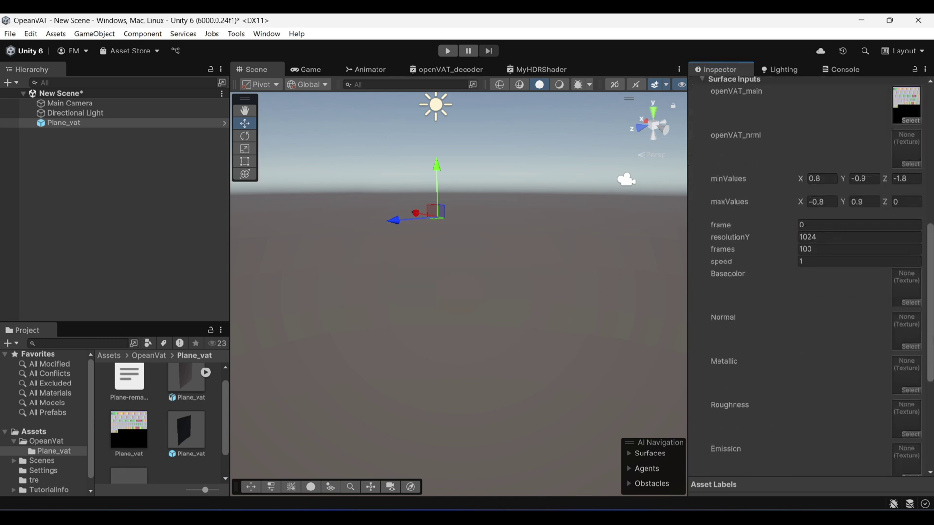
scroll(808, 277, "up", 5)
left_click(836, 245)
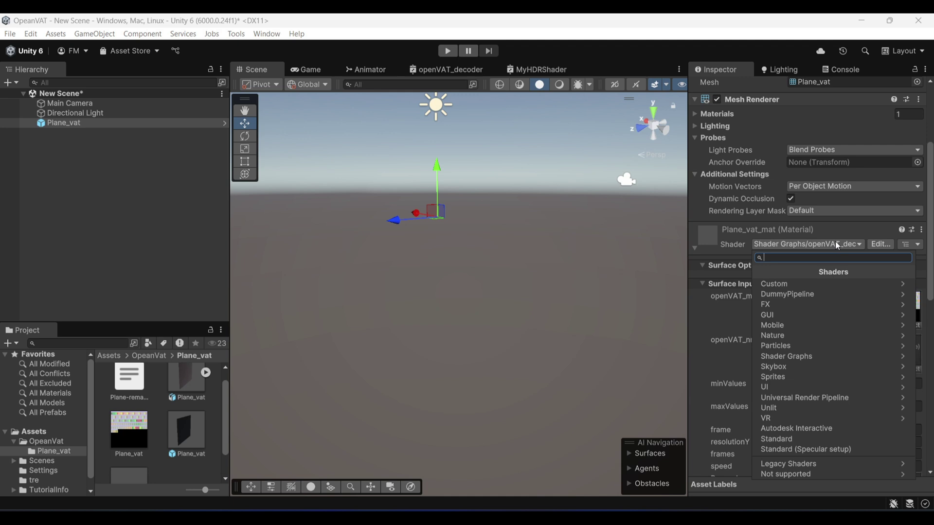
left_click(827, 357)
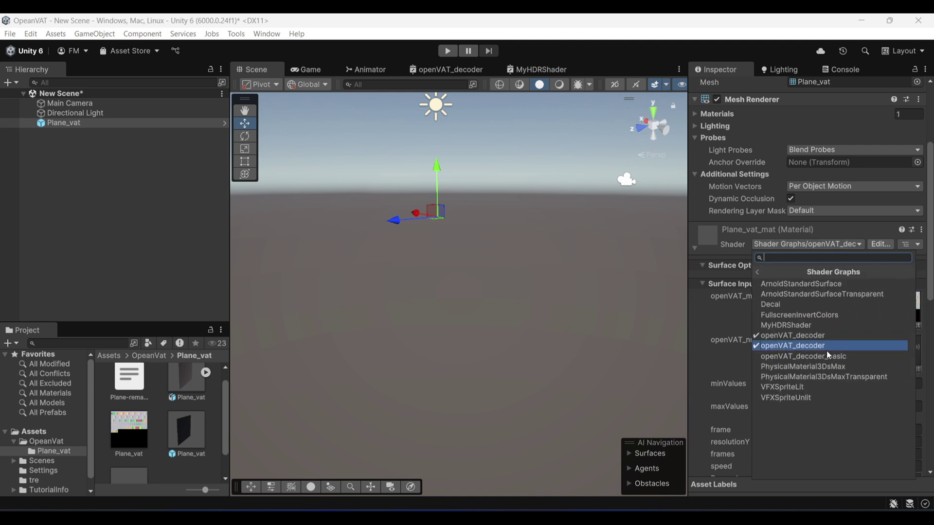
left_click(822, 354)
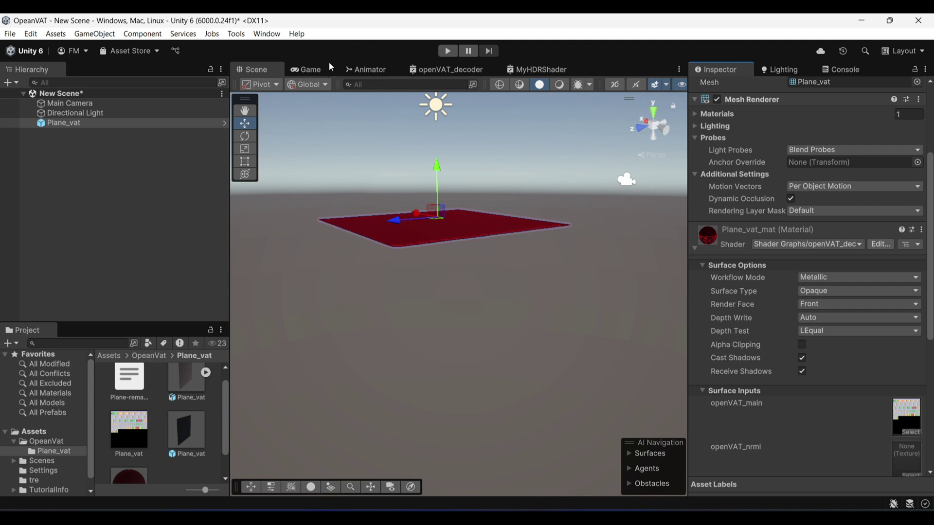
Step: Enter Play mode, view the cloth draping in the Scene view, then return to Game view and select Main Camera
left_click(449, 51)
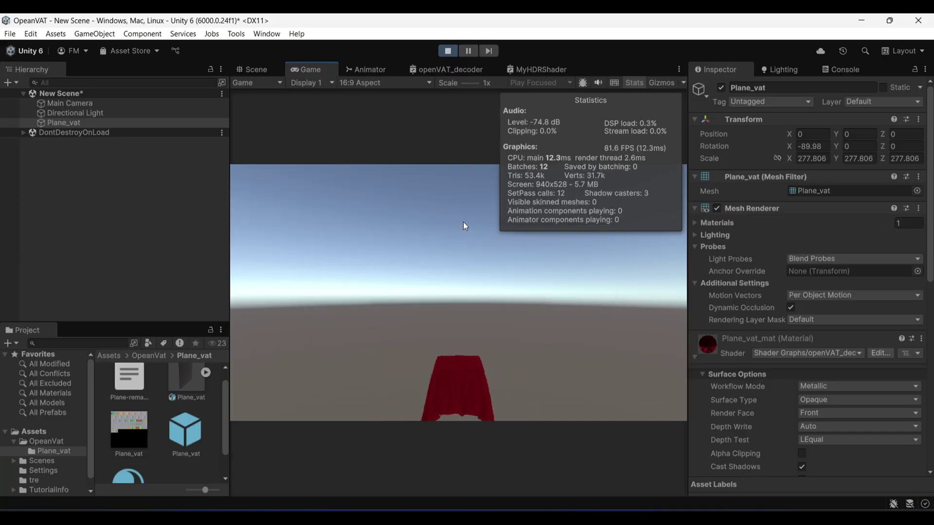
left_click(257, 69)
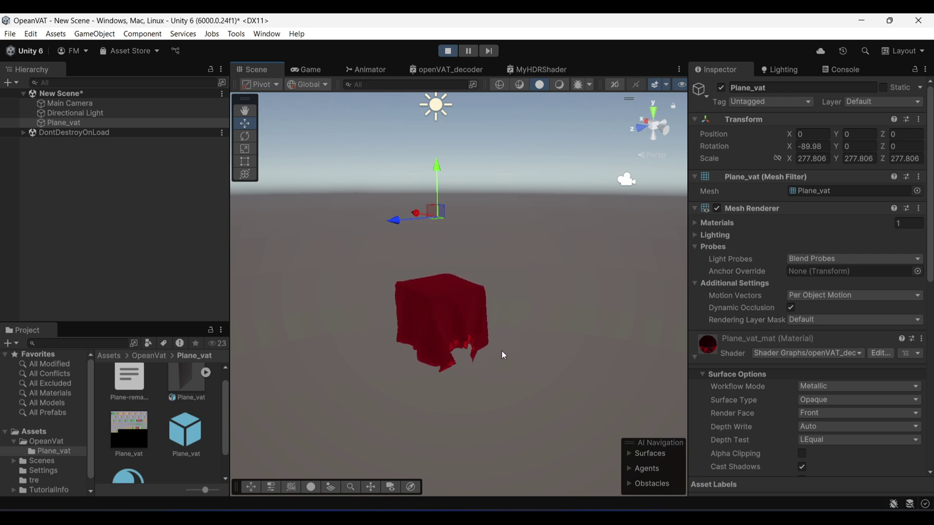
left_click_drag(501, 351, 503, 427, "alt")
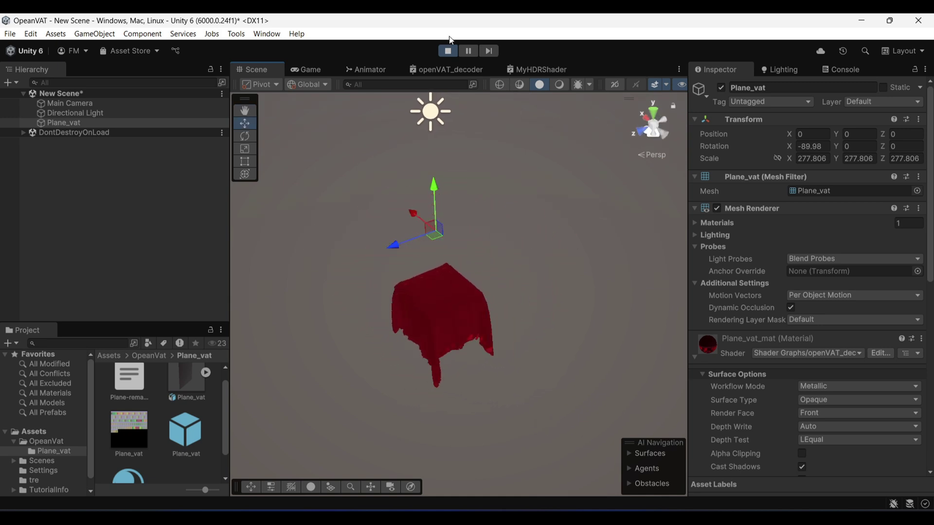
left_click(312, 73)
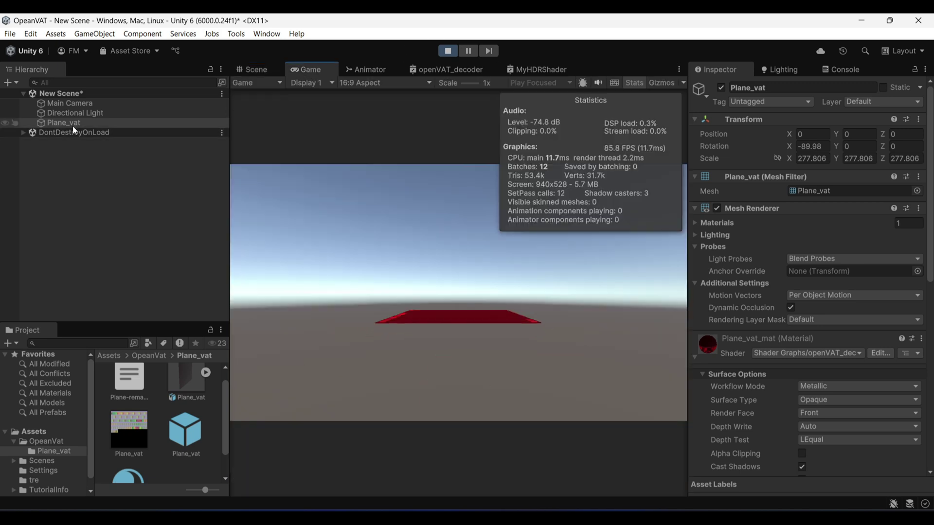
left_click(66, 106)
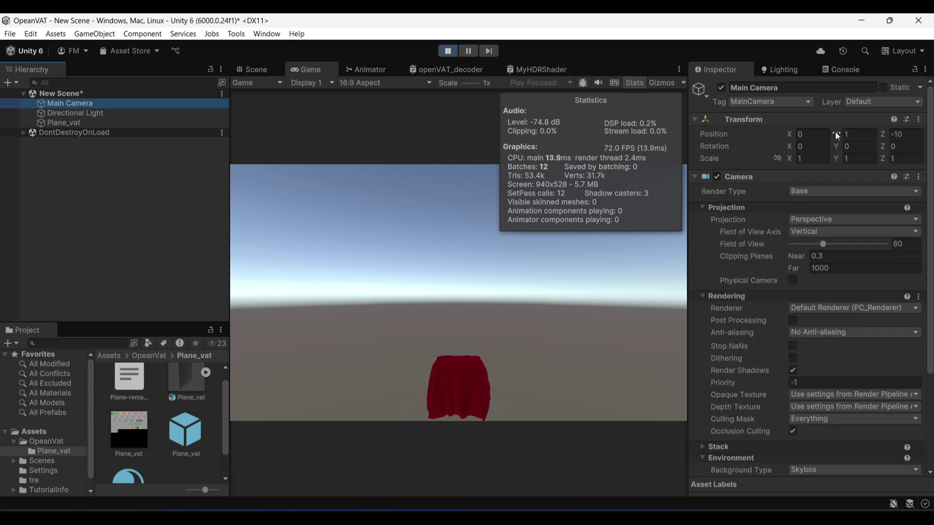